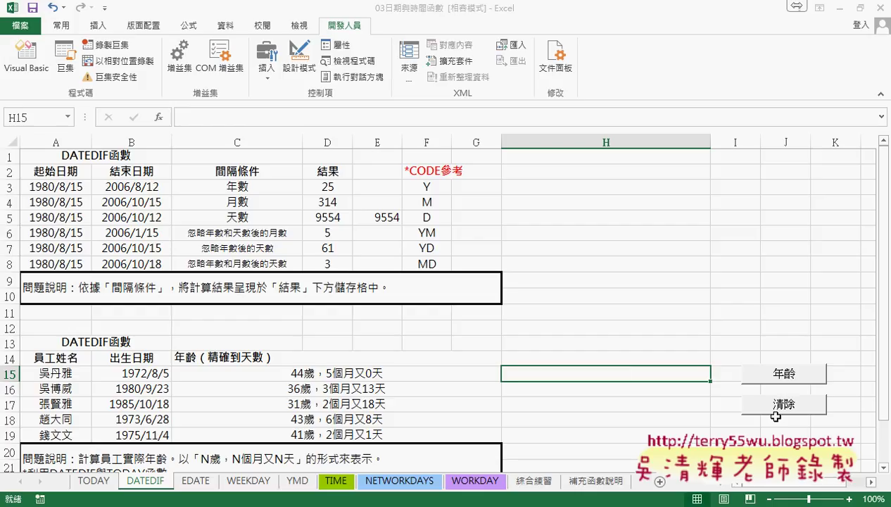
- Run the 年齡 macro to fill H15:H19 with ages, then examine the H15 formula without changing it
left_click(782, 381)
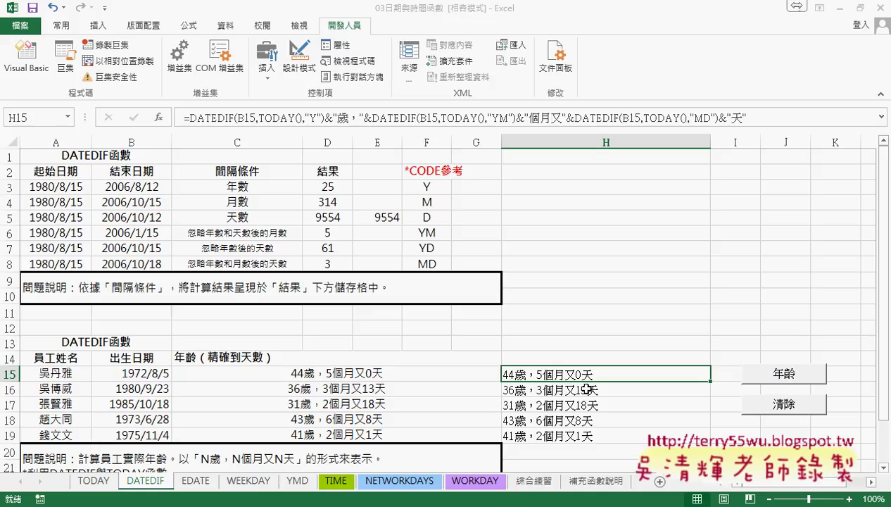
triple_click(185, 117)
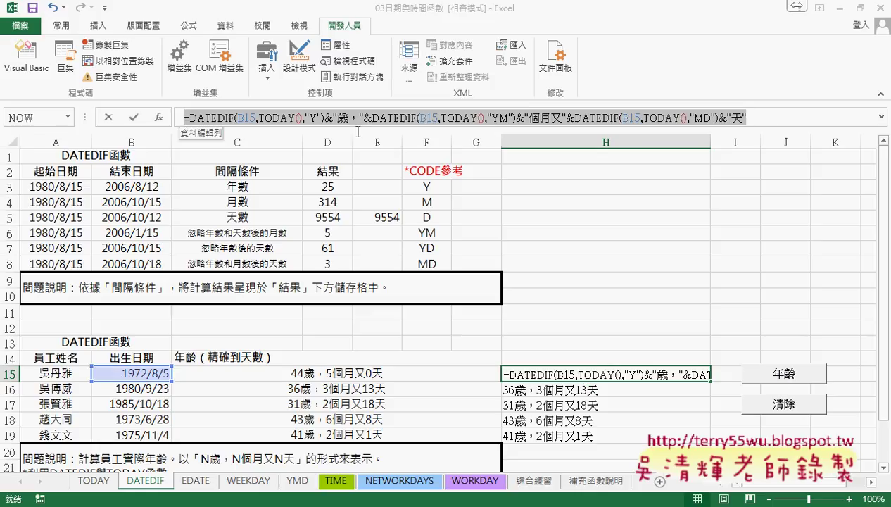
left_click(780, 117)
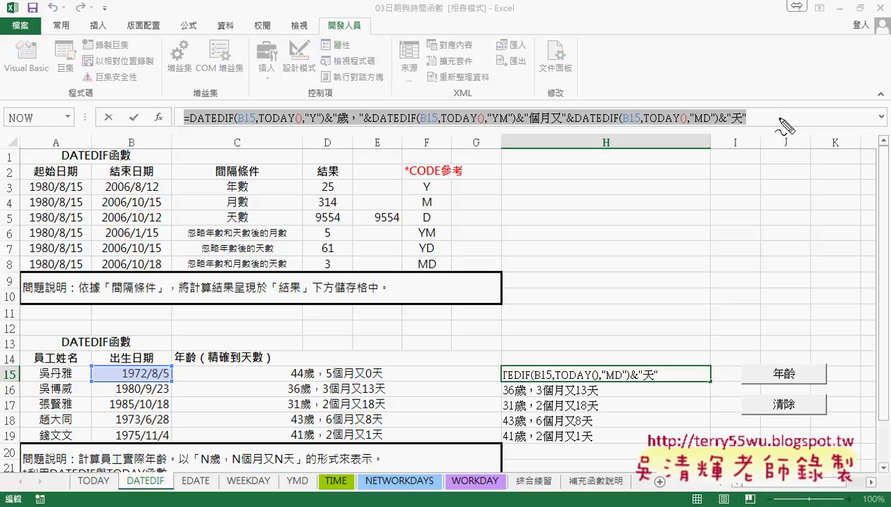
left_click_drag(380, 387, 390, 371)
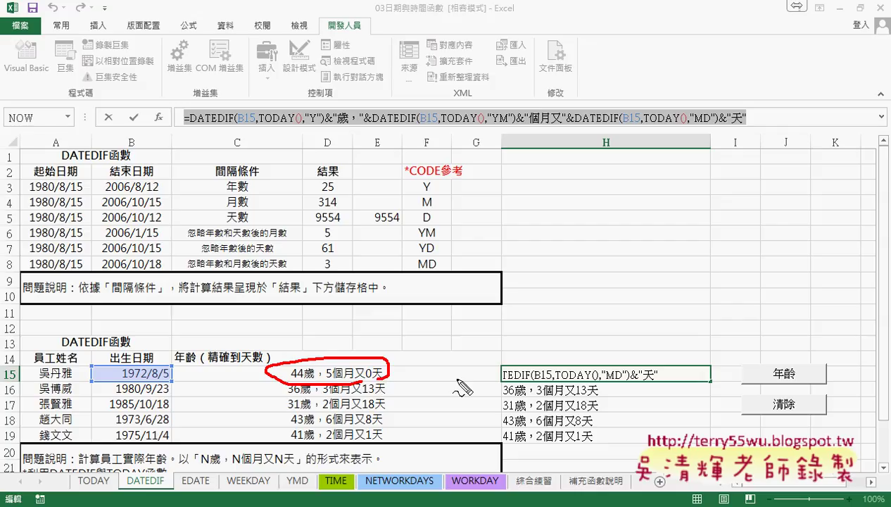
left_click_drag(785, 371, 792, 357)
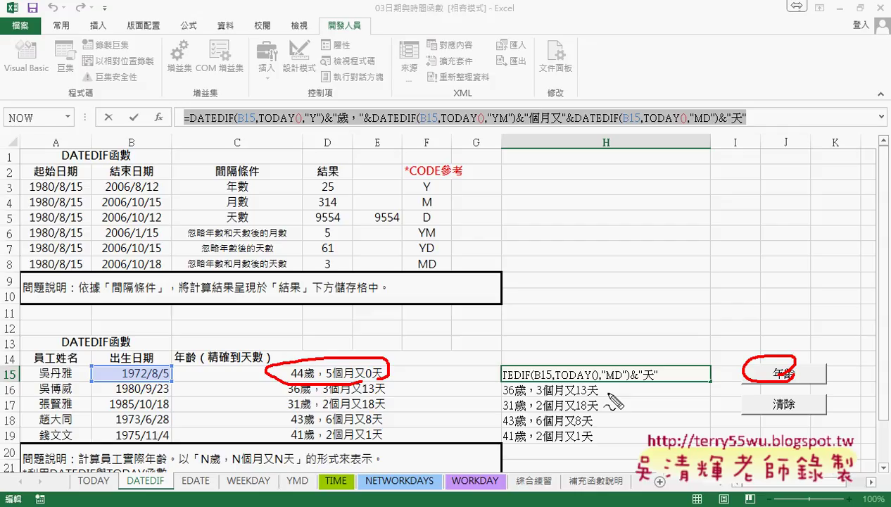
key("Escape")
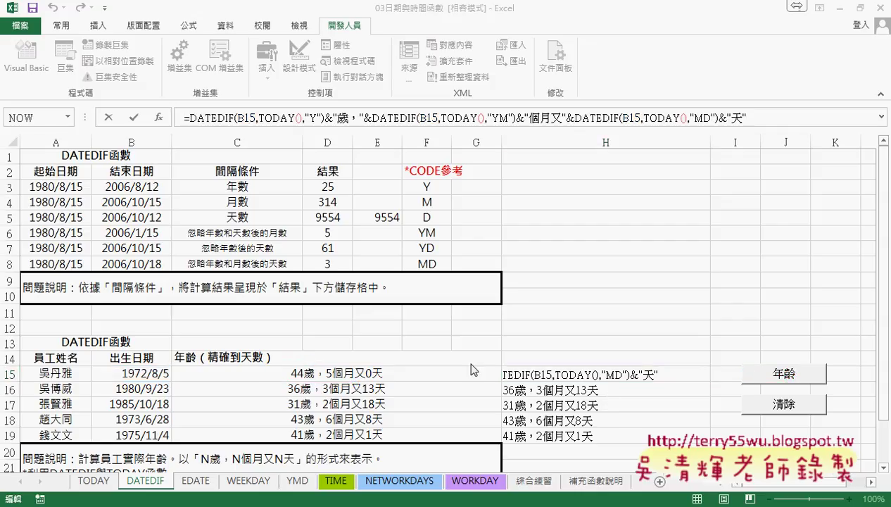
key("ctrl+a")
left_click(110, 119)
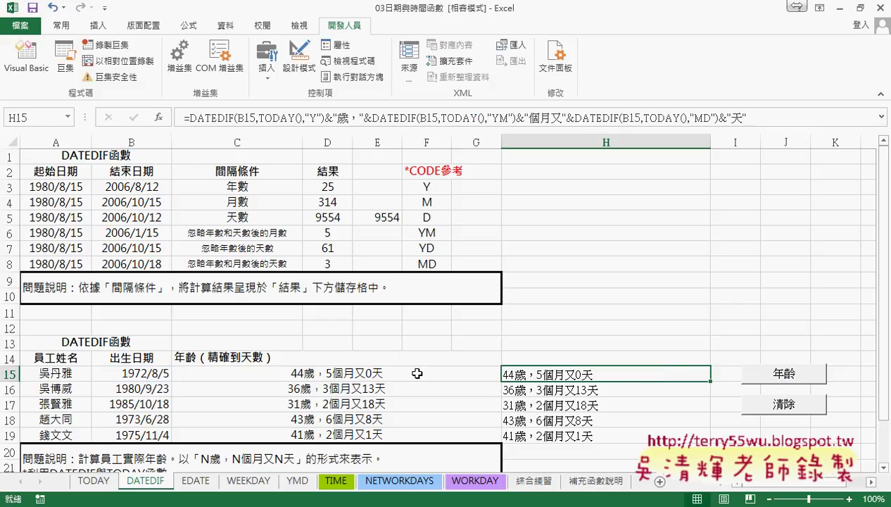
left_click(14, 375)
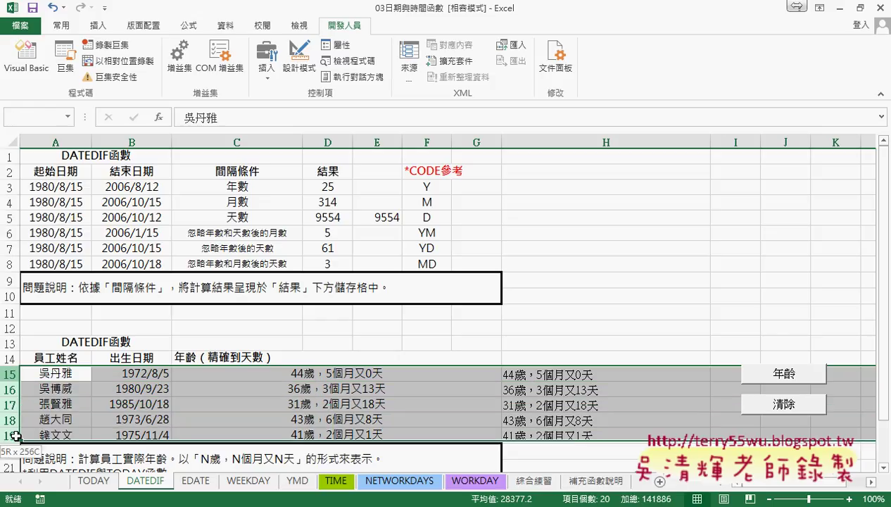
left_click_drag(14, 375, 12, 436)
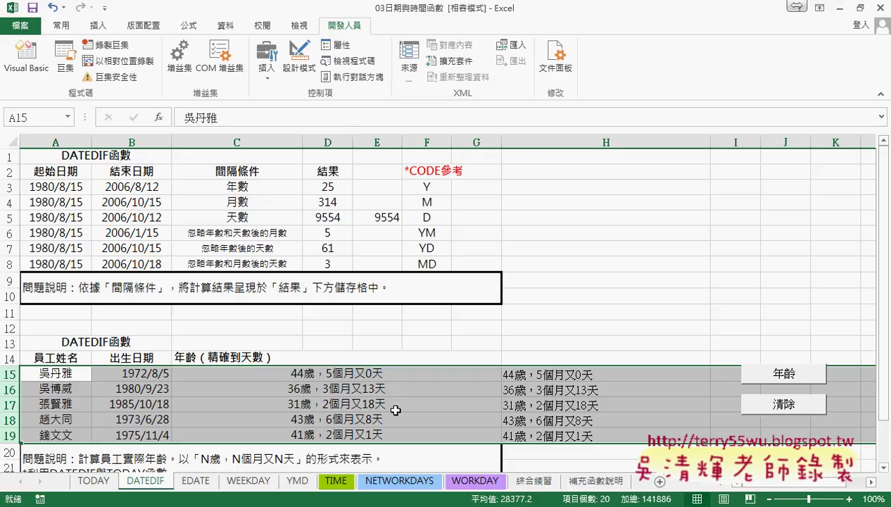
left_click(593, 372)
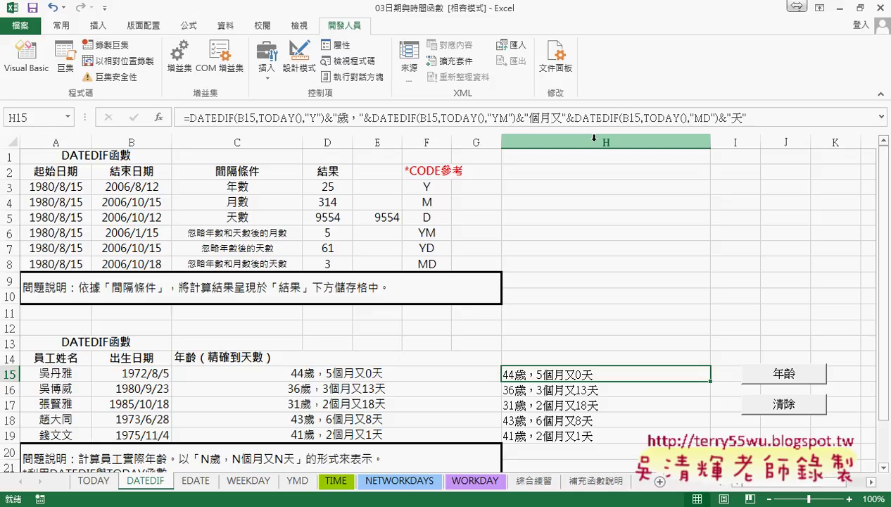
- Open the 年齡 button's macro code via Assign Macro > Edit and show Module1
right_click(778, 374)
left_click(809, 352)
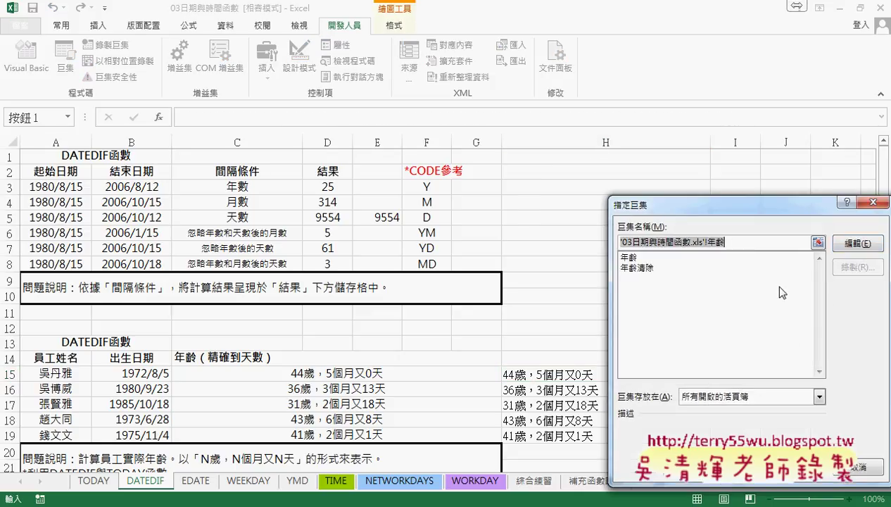
left_click(850, 245)
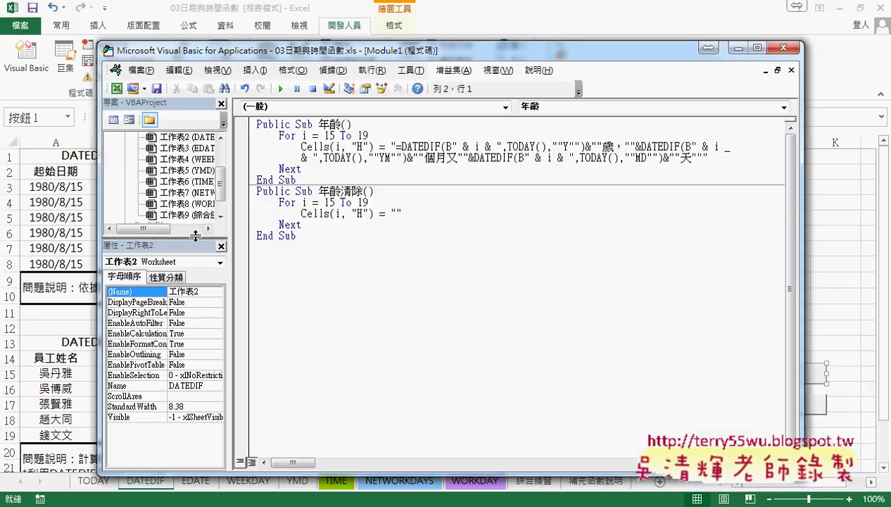
left_click_drag(195, 235, 195, 335)
left_click(172, 293)
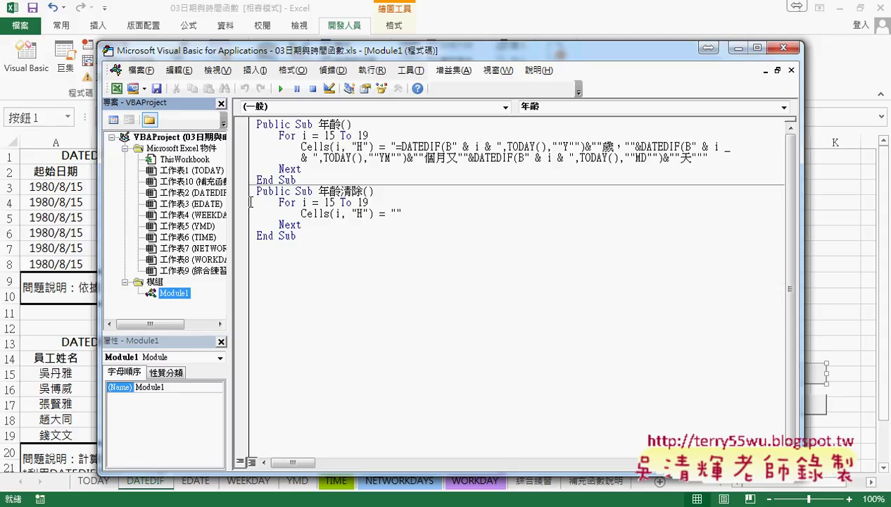
- Delete the DATEDIF formula string in the loop, leaving Cells(i, "H") = ""
left_click(301, 135)
left_click(254, 70)
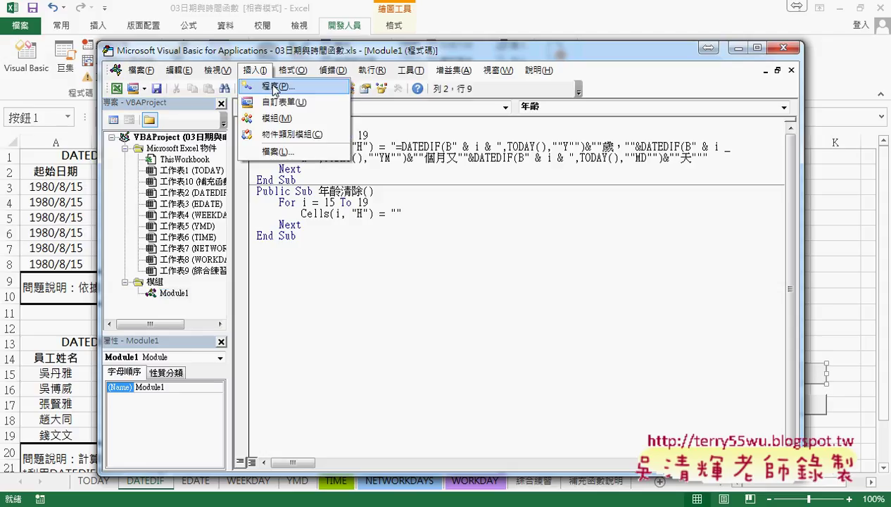
left_click(449, 158)
left_click_drag(319, 124, 341, 122)
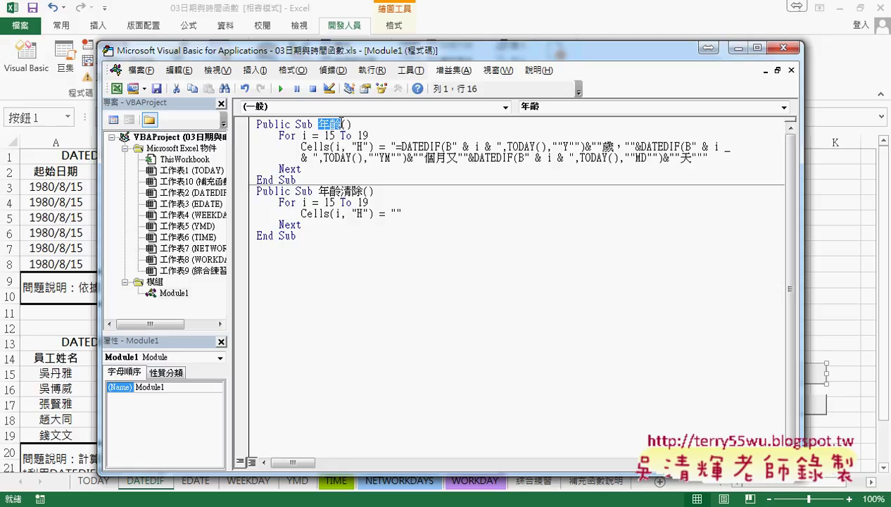
left_click_drag(396, 145, 706, 155)
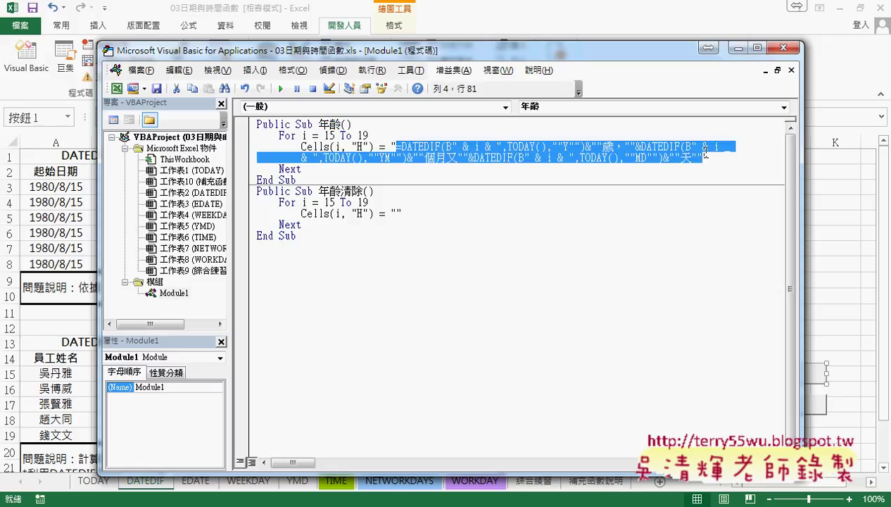
key("BackSpace")
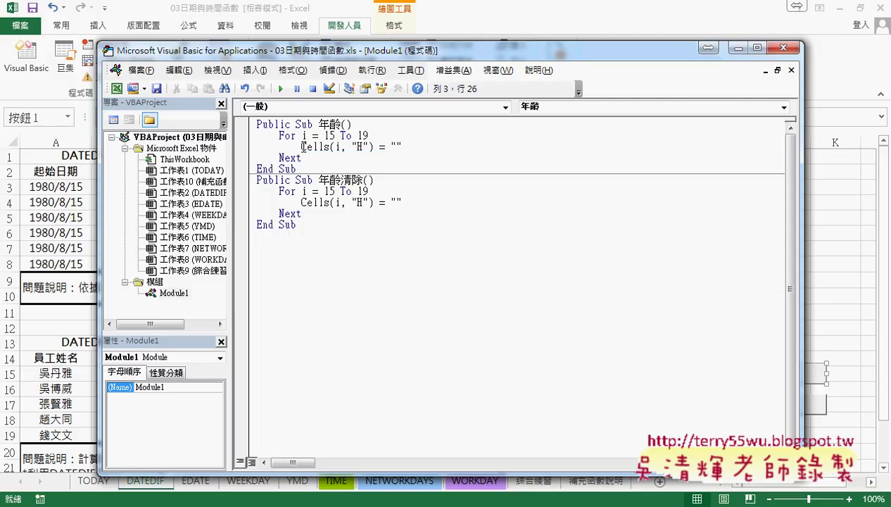
left_click_drag(302, 146, 375, 146)
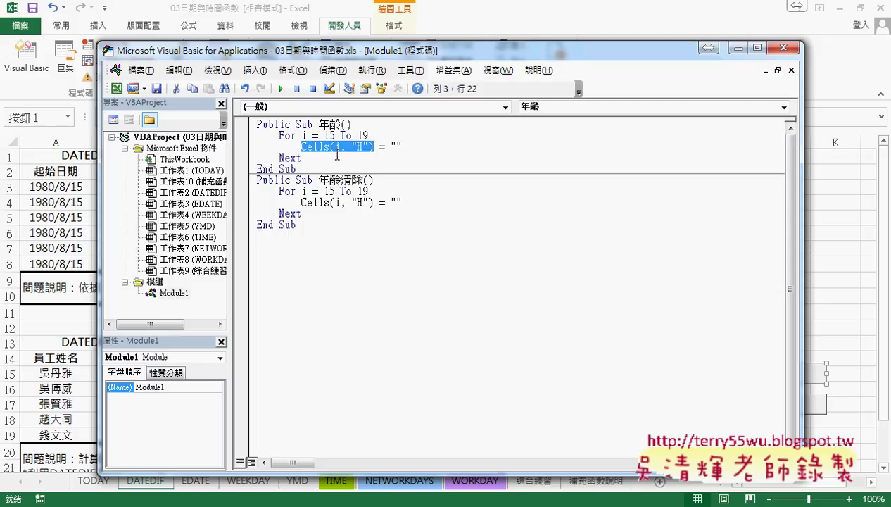
double_click(397, 147)
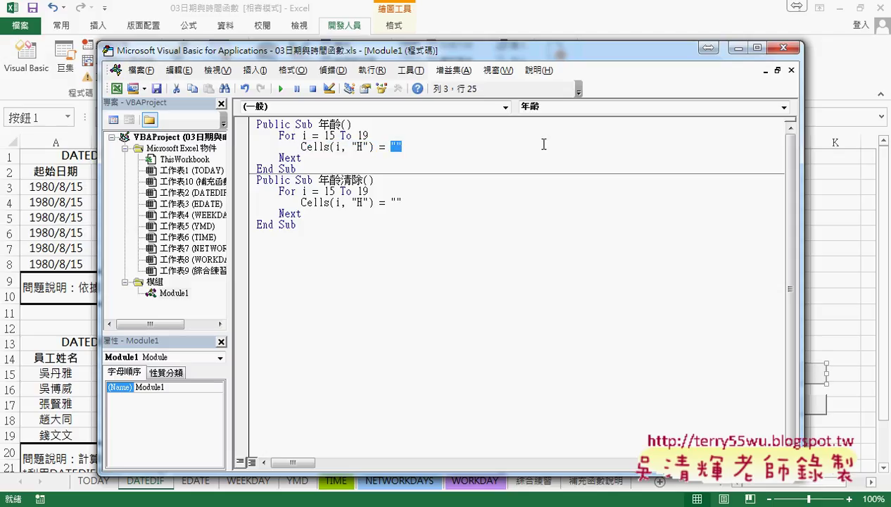
- Back in Excel, select and copy C15's full DATEDIF age formula from the formula bar
left_click(544, 5)
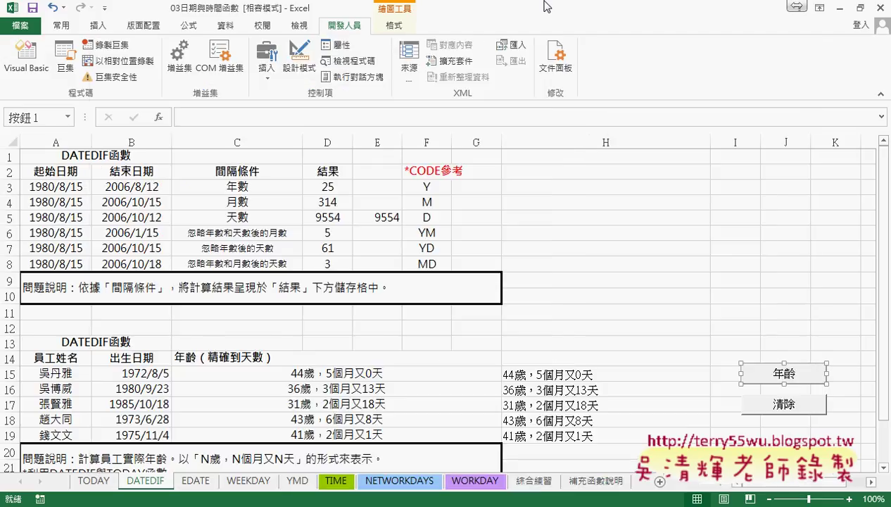
left_click(388, 377)
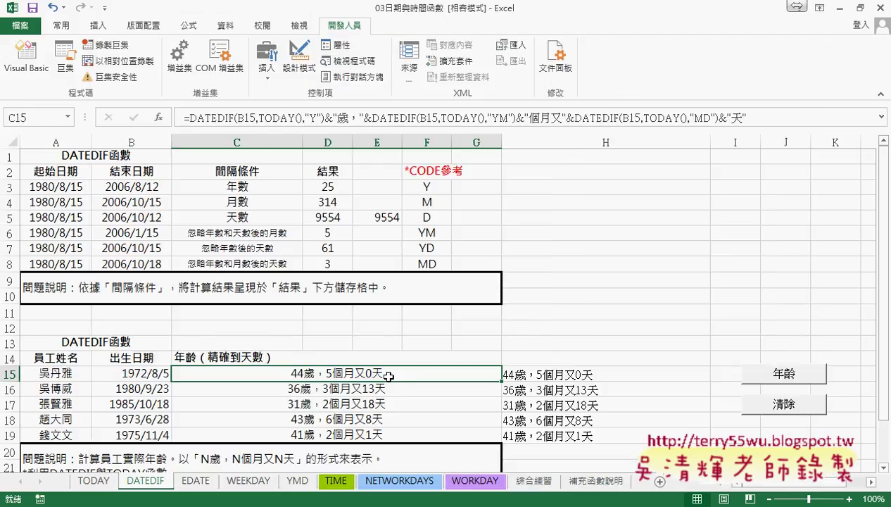
left_click_drag(751, 116, 181, 117)
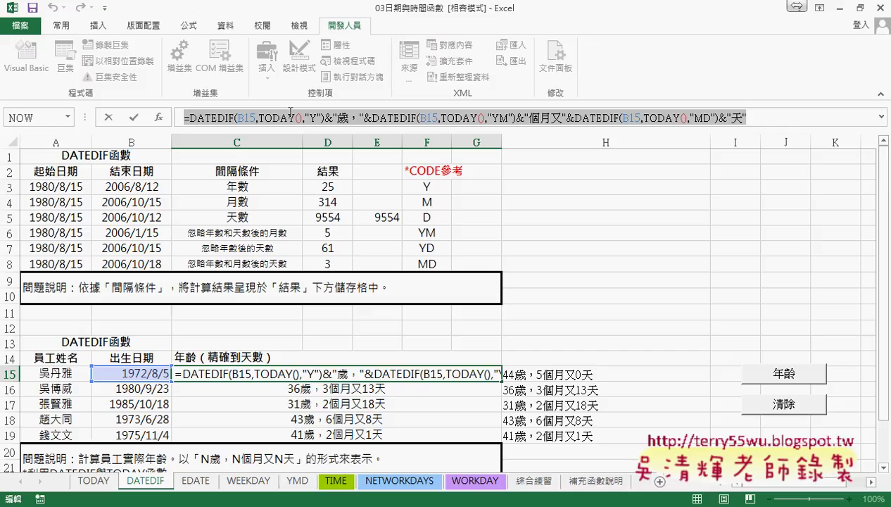
key("ctrl+c")
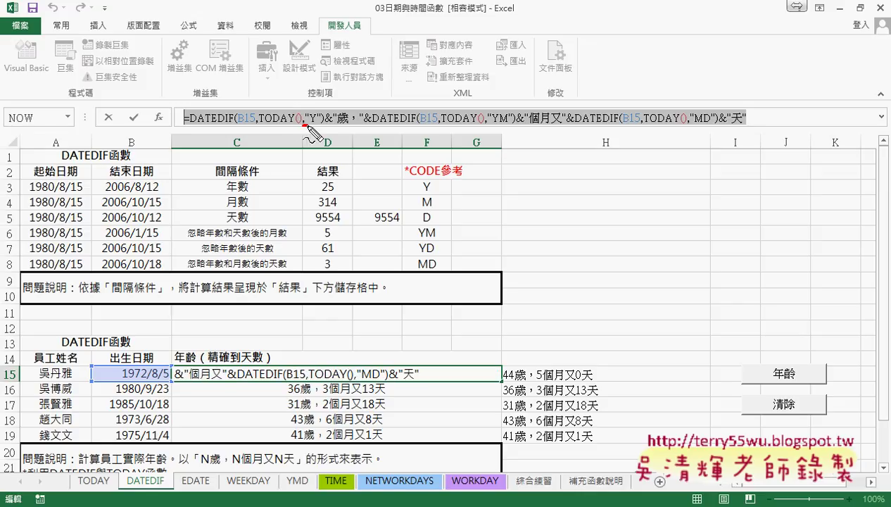
- Highlight different parts of the C15 formula to examine them
left_click_drag(305, 126, 325, 125)
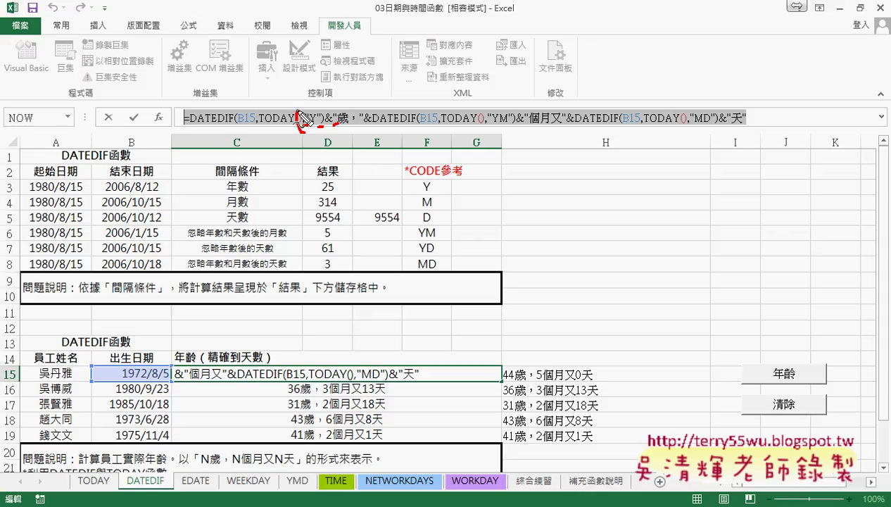
left_click_drag(306, 111, 307, 127)
left_click_drag(13, 386, 22, 365)
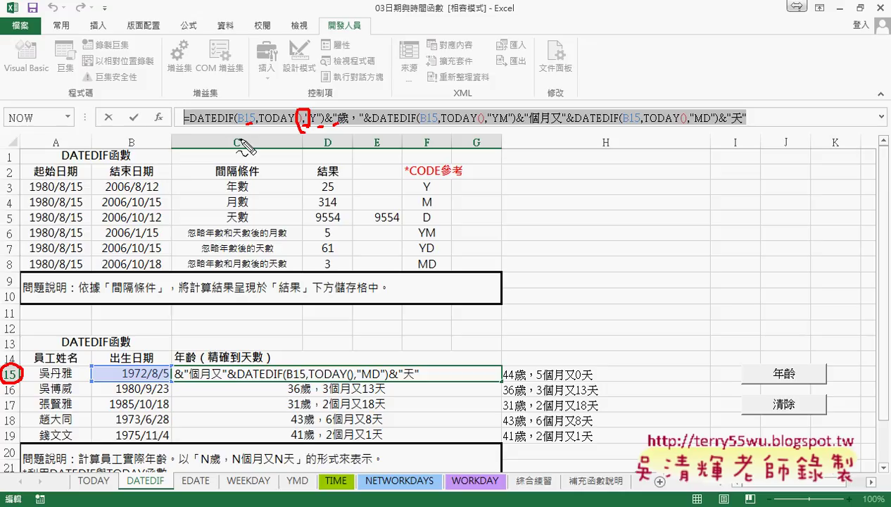
left_click_drag(244, 128, 256, 127)
left_click_drag(426, 128, 439, 127)
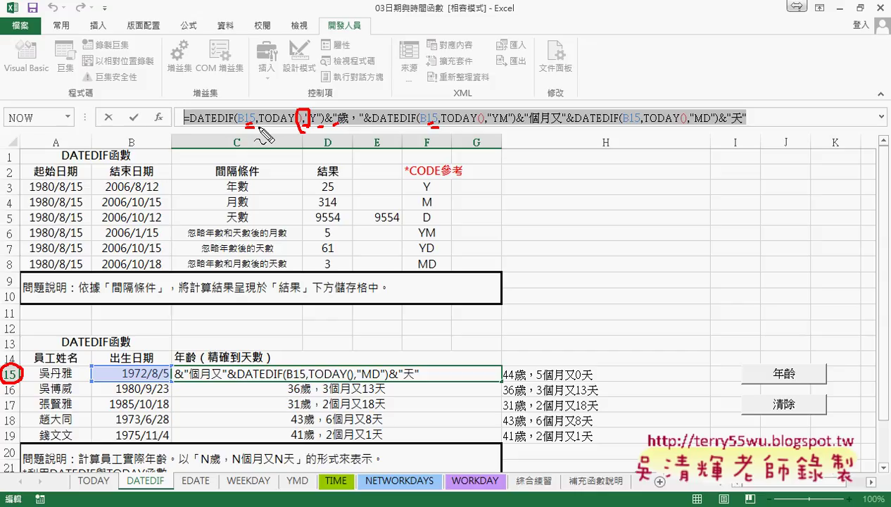
left_click_drag(247, 76, 250, 94)
left_click(257, 130)
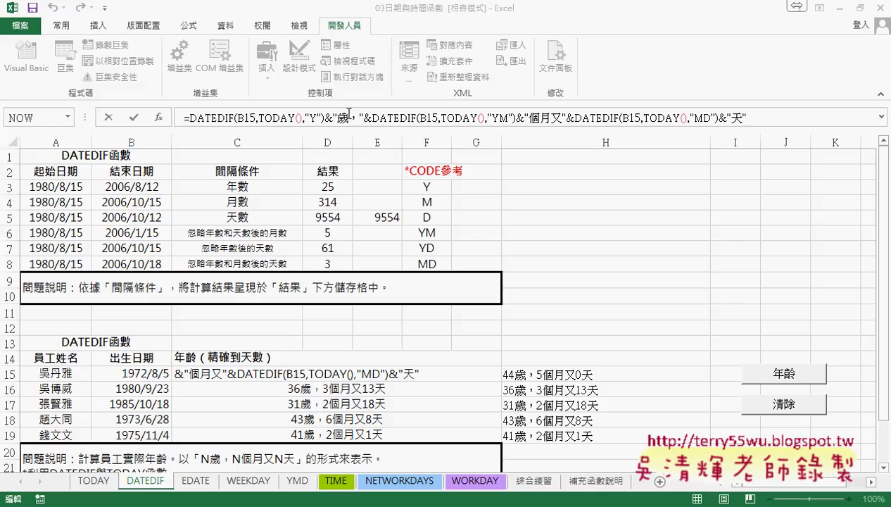
triple_click(407, 117)
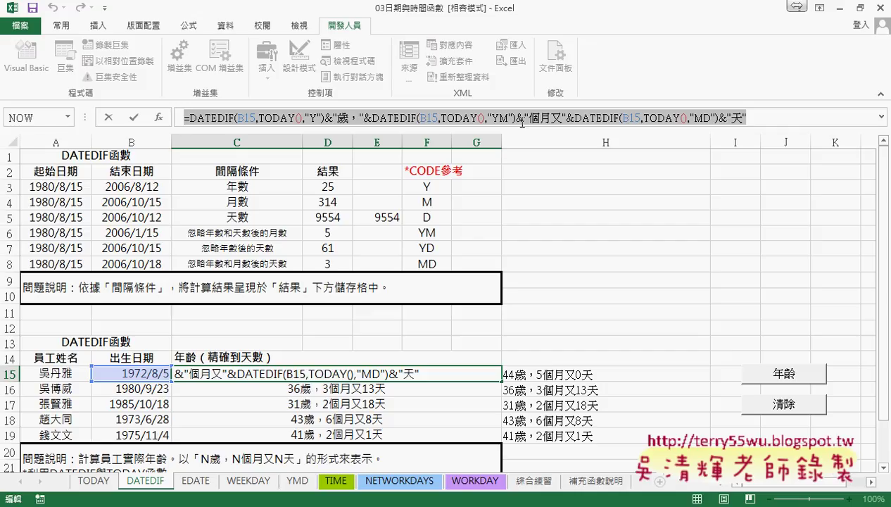
- Copy the selected C15 formula and leave C15 unchanged
right_click(491, 120)
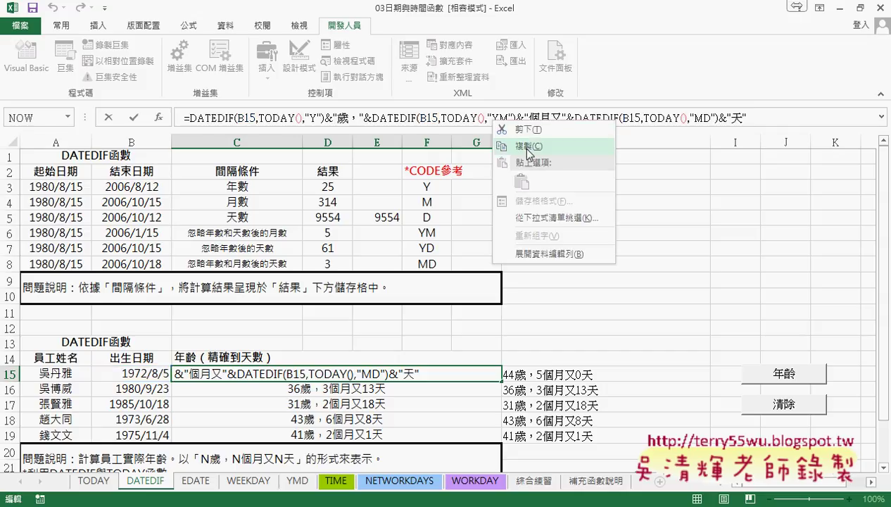
left_click(527, 148)
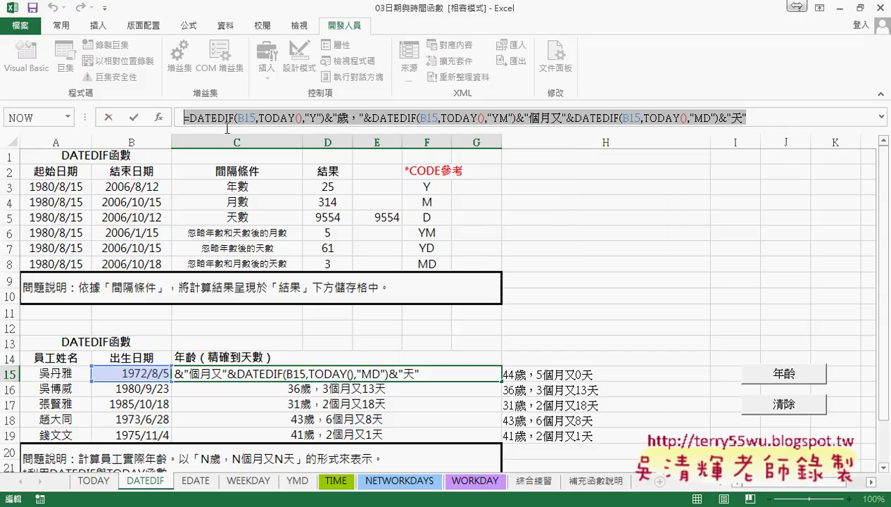
left_click(108, 121)
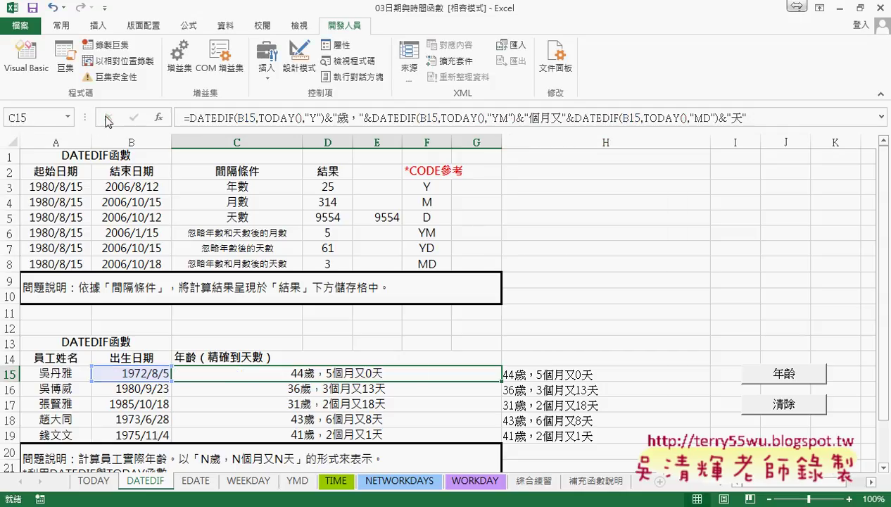
- Glance at the macro editor, then cancel editing C15 so it shows 44歲，5個月又0天
left_click(218, 118)
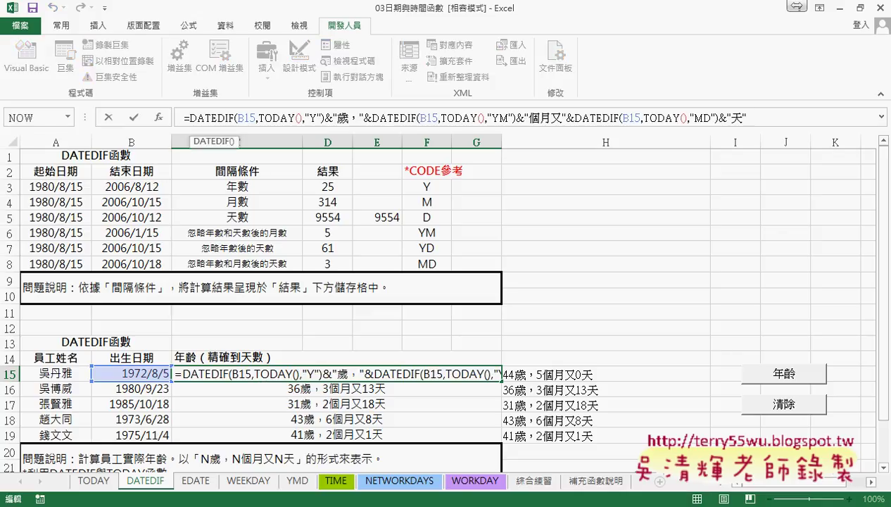
left_click(294, 471)
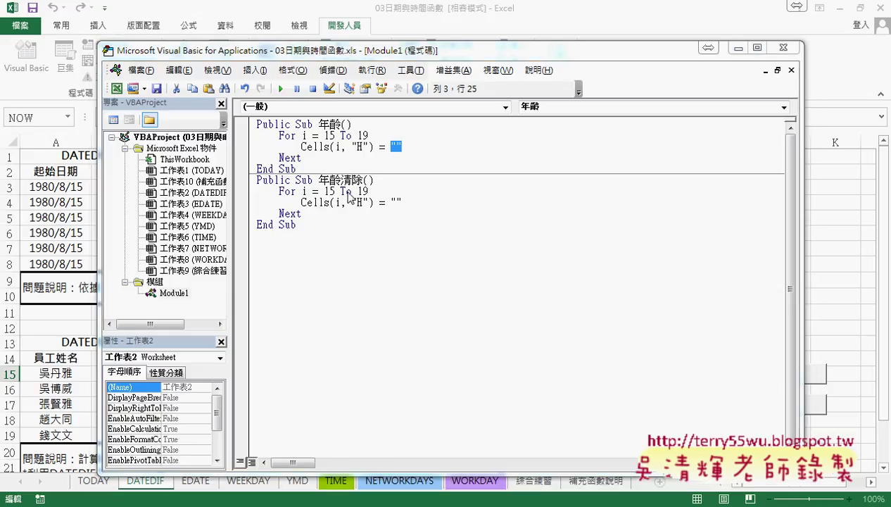
left_click(497, 25)
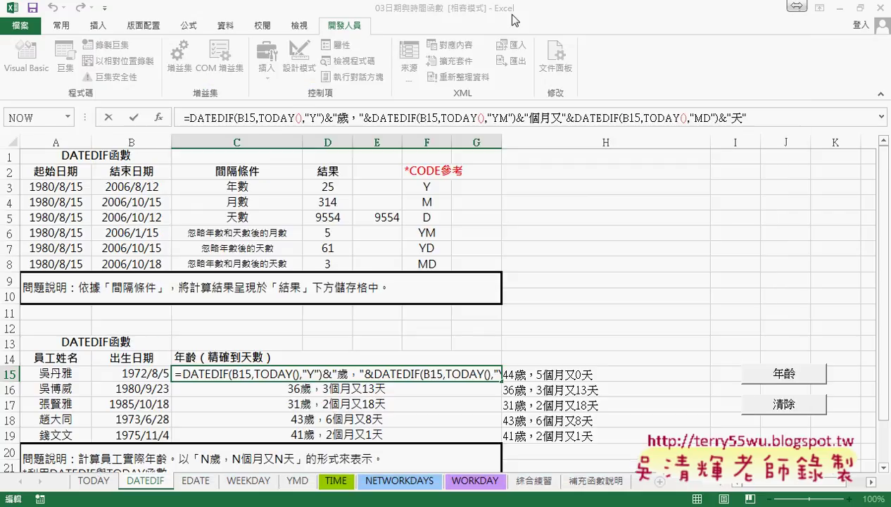
left_click(108, 117)
- Bring the VBA editor forward and place the caret inside the 年齡 macro
mouse_move(219, 505)
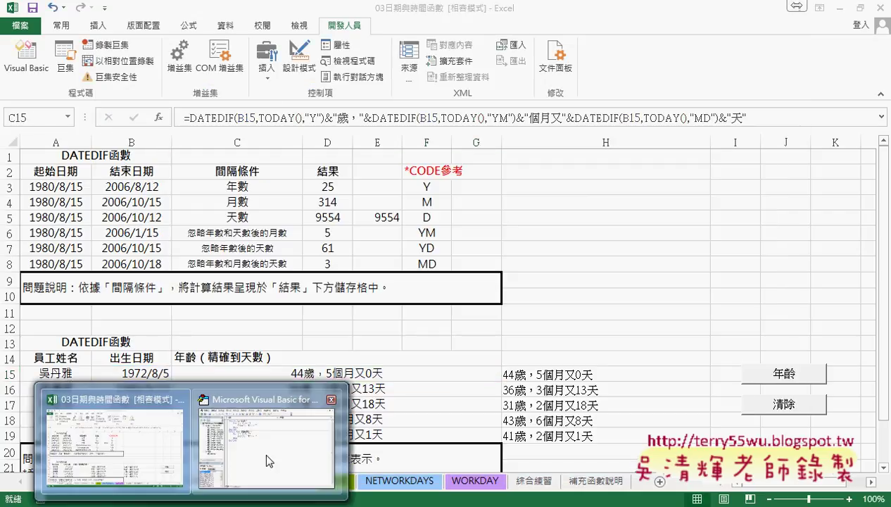
left_click(281, 470)
left_click(345, 202)
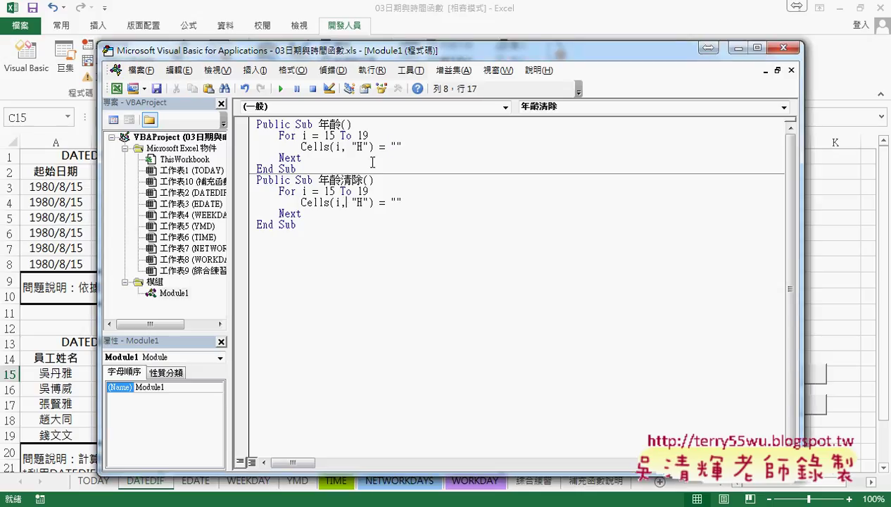
left_click(369, 159)
- Launch Notepad from Start > All Programs > 附屬應用程式
left_click(11, 503)
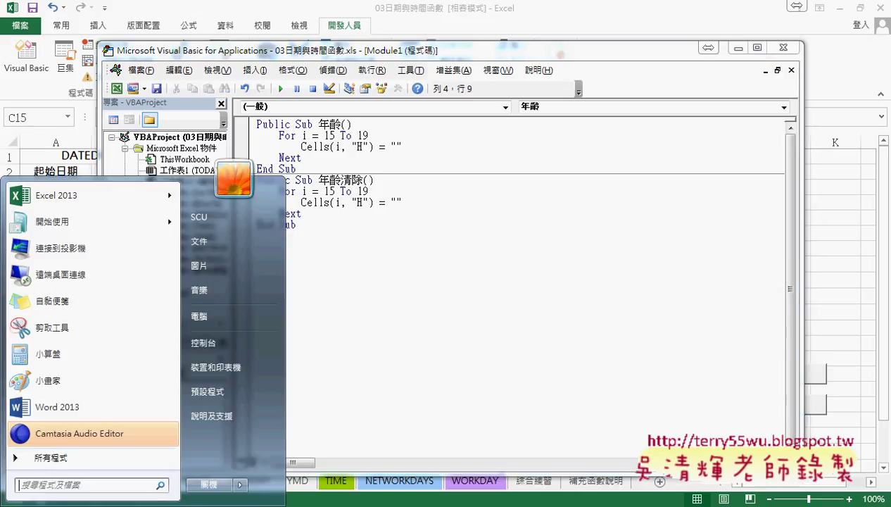
left_click(74, 470)
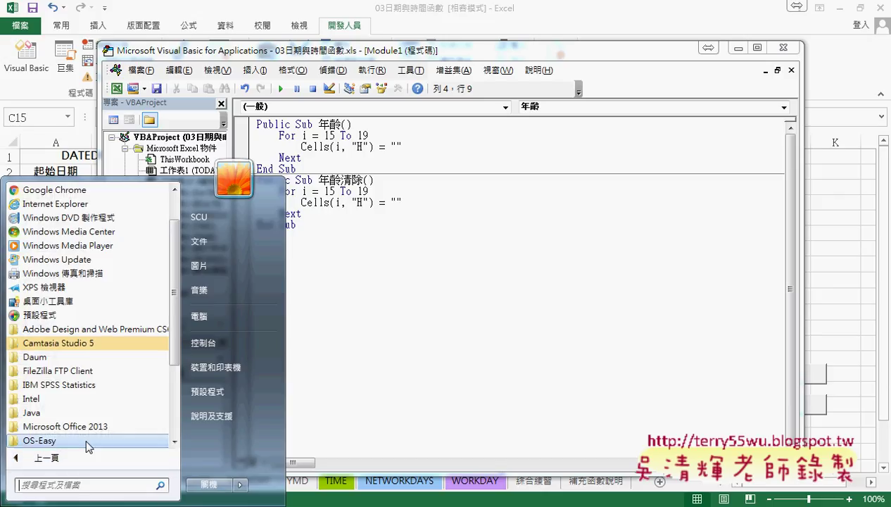
scroll(173, 375, "down", 1)
scroll(174, 375, "down", 2)
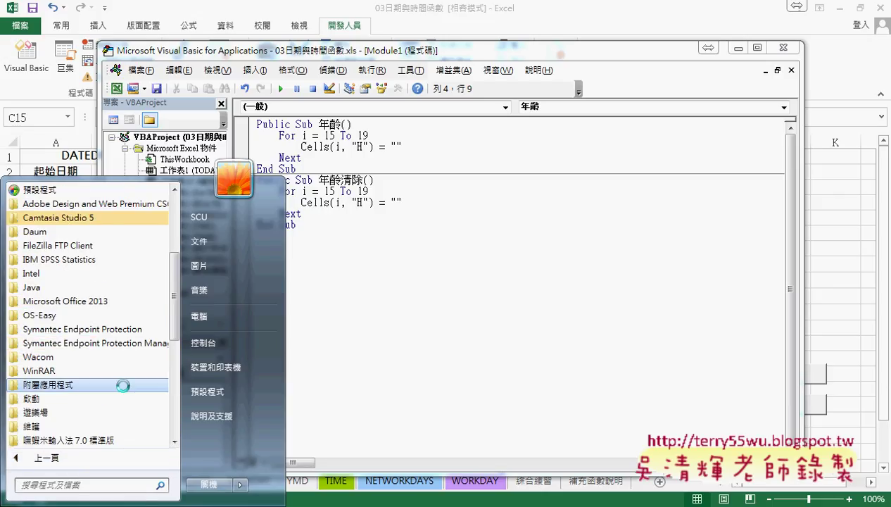
left_click(125, 442)
left_click(48, 301)
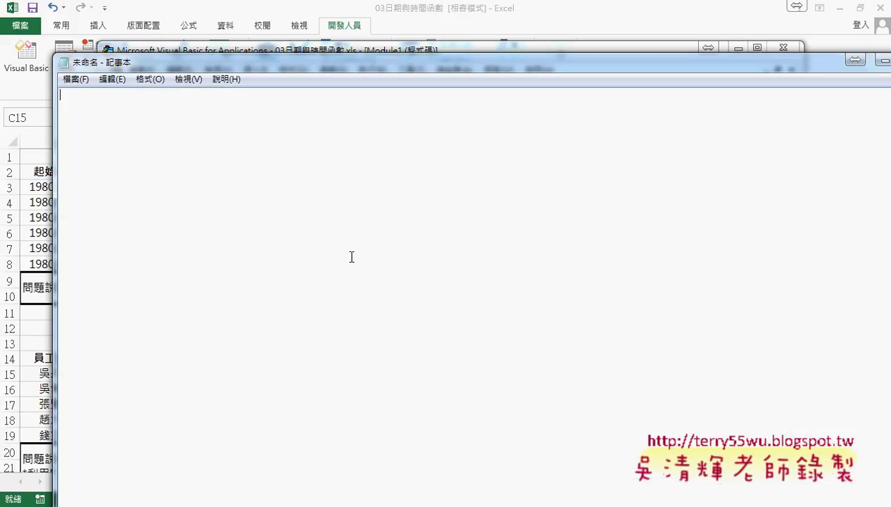
- Paste the DATEDIF formula into Notepad and replace every " with "" using Replace All
right_click(350, 255)
left_click(381, 317)
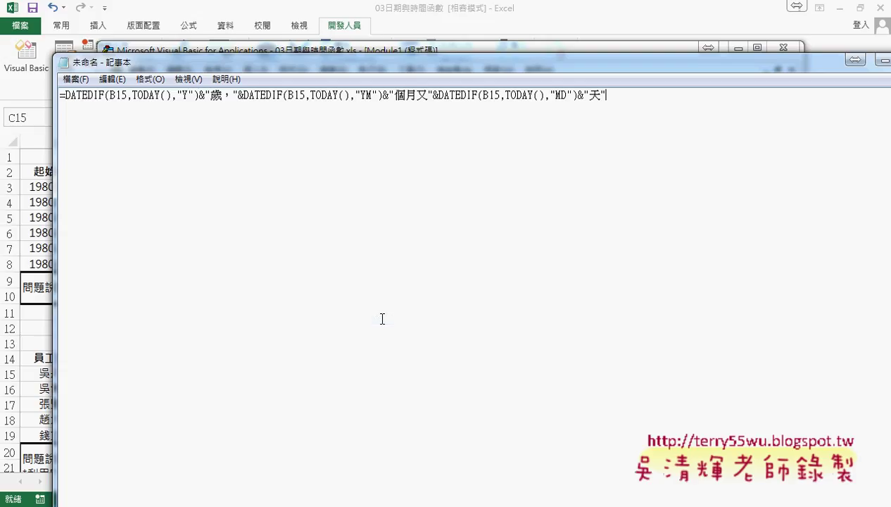
left_click(112, 79)
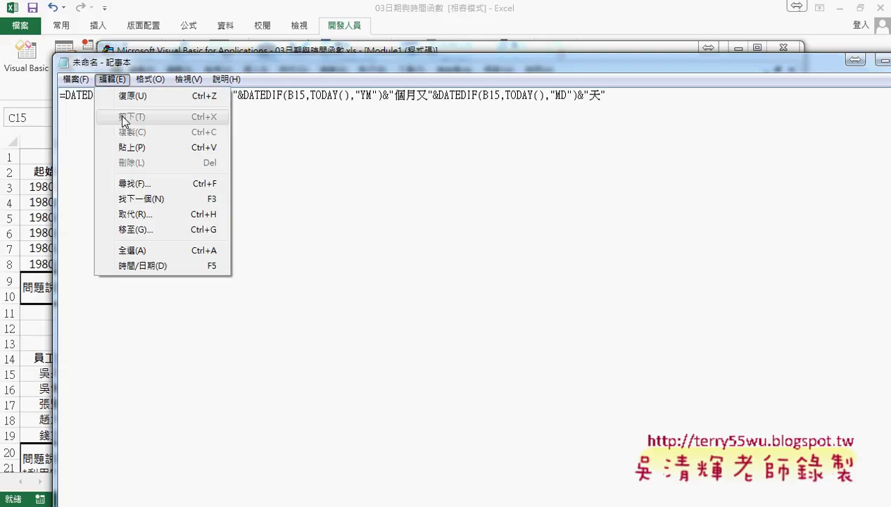
left_click(145, 214)
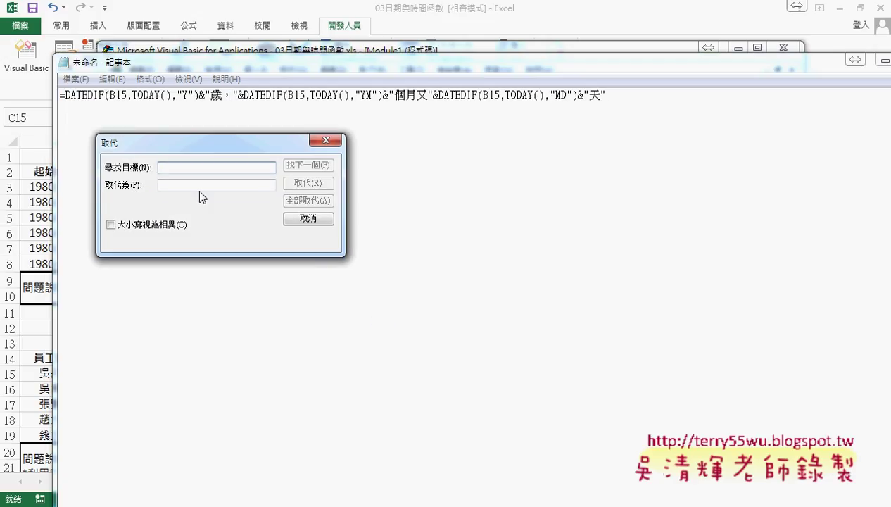
type("\"")
key("Tab")
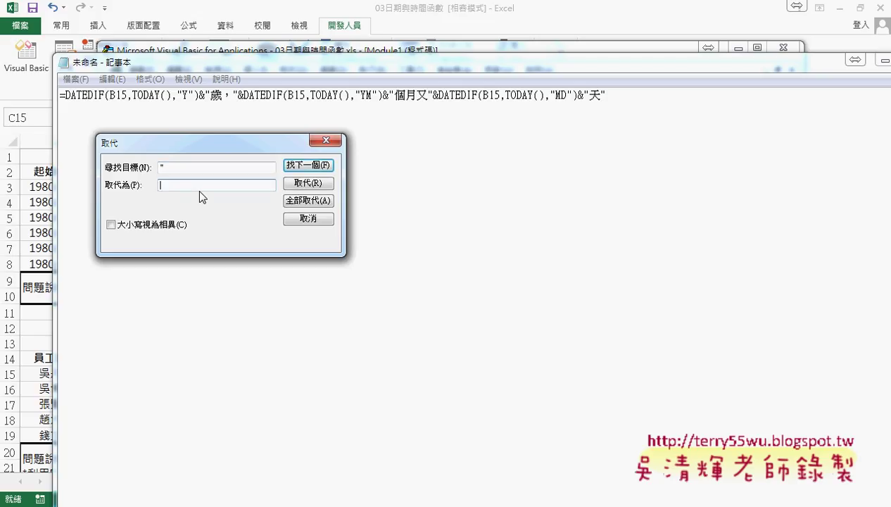
type("\"\"")
left_click(308, 201)
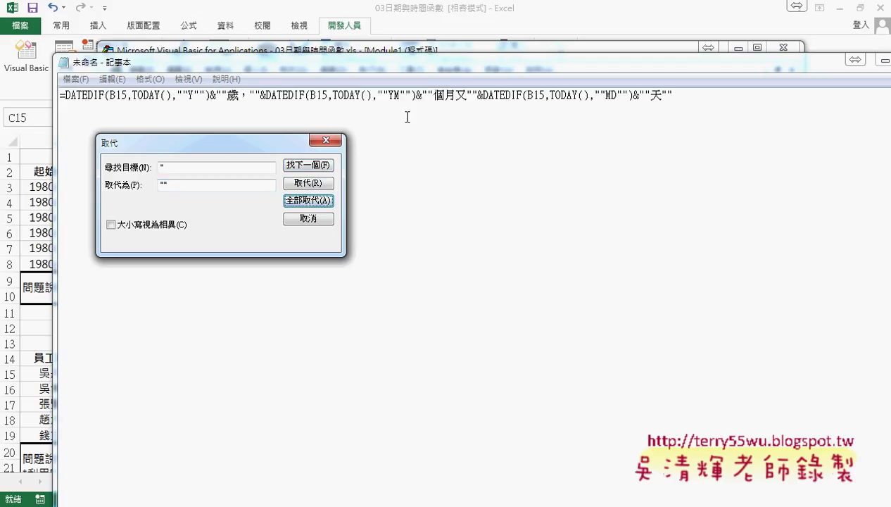
left_click(335, 142)
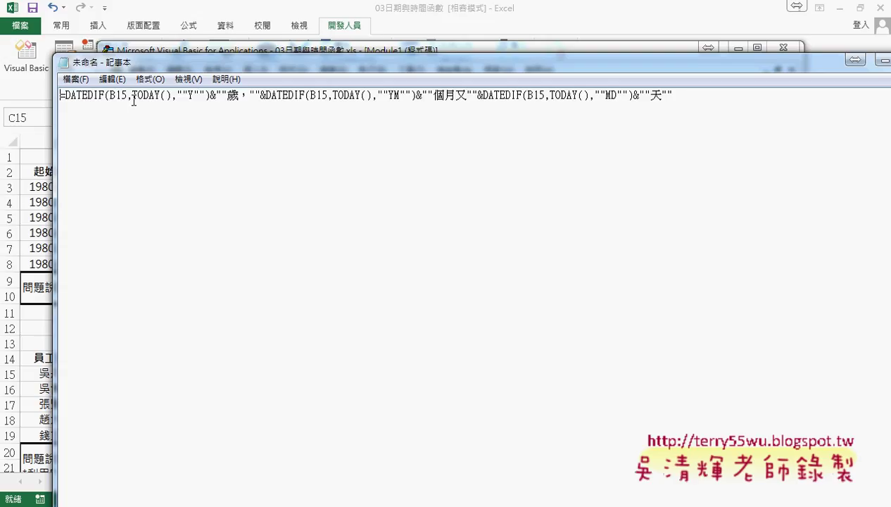
- Replace the 15 in the first B15 with " & i & "
left_click_drag(129, 95, 116, 95)
type("\"\"")
type("&&")
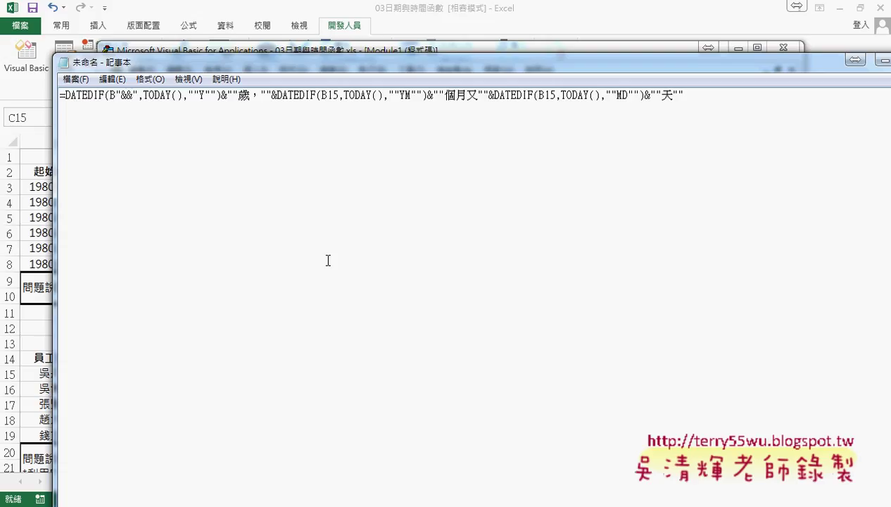
type("i")
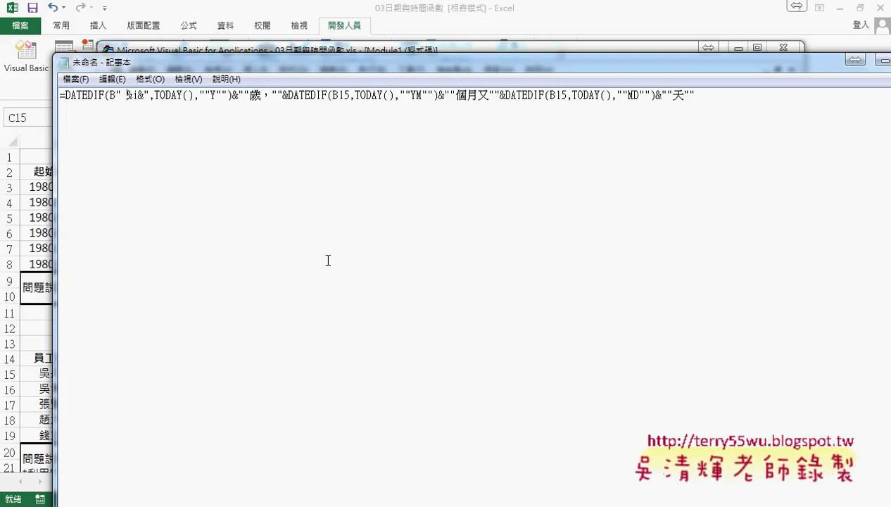
key("Right")
key("Right")
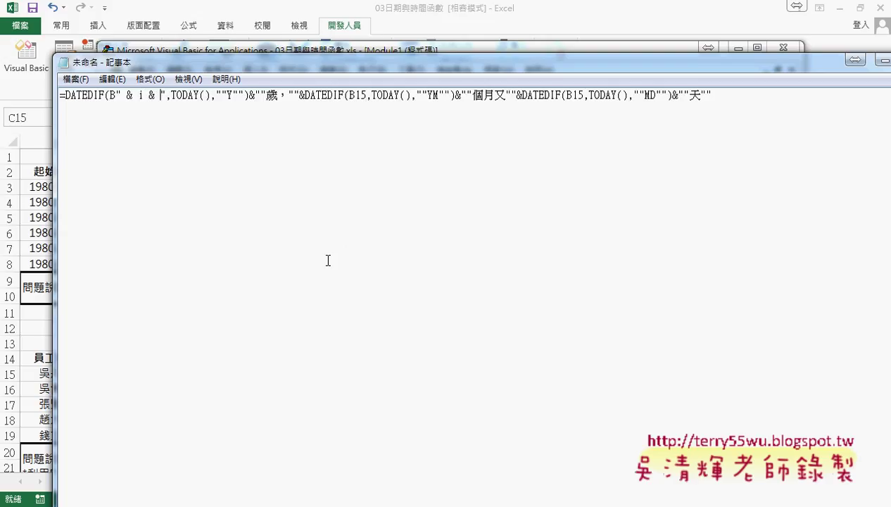
left_click_drag(117, 95, 166, 95)
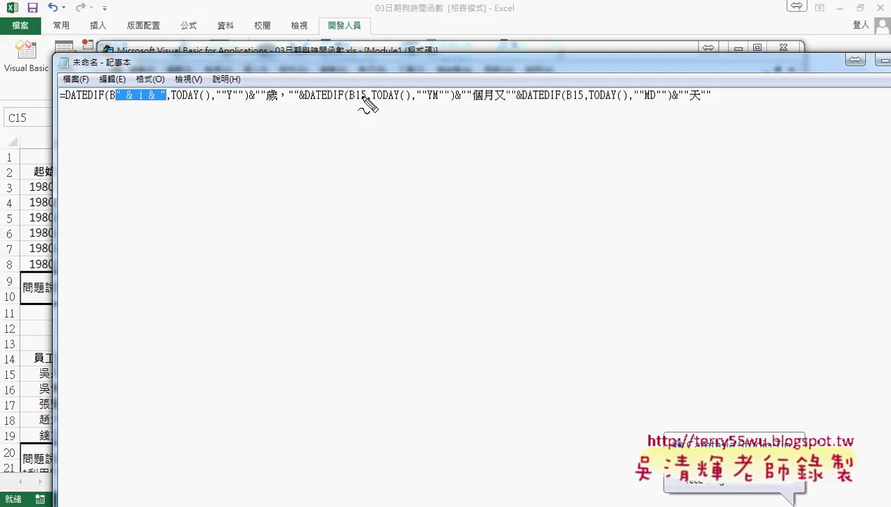
left_click_drag(357, 102, 366, 101)
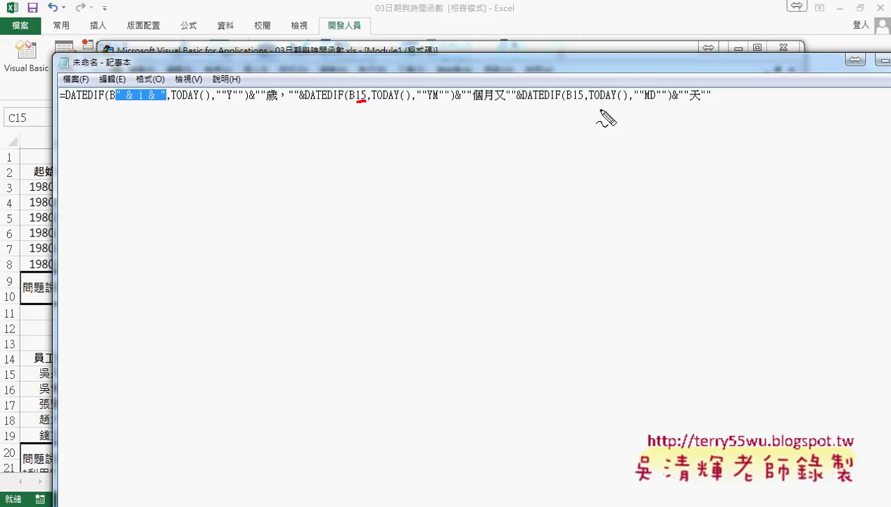
left_click_drag(573, 101, 585, 100)
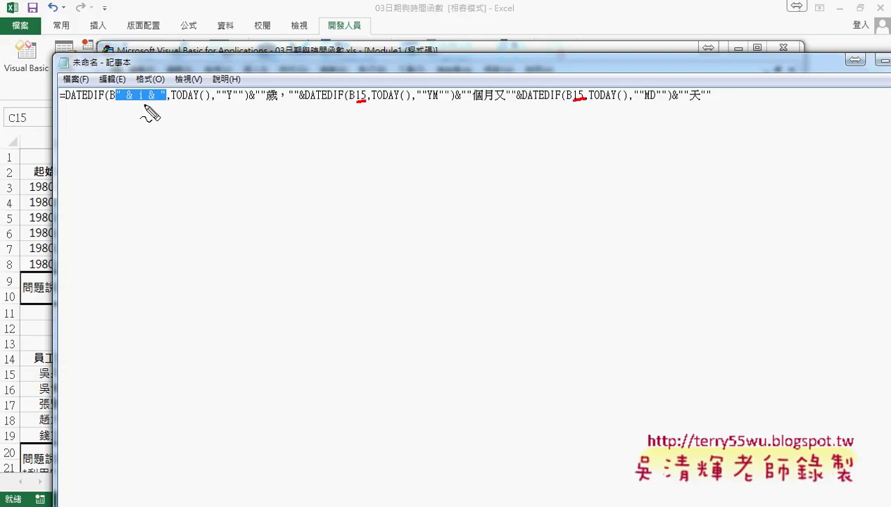
left_click_drag(117, 102, 158, 102)
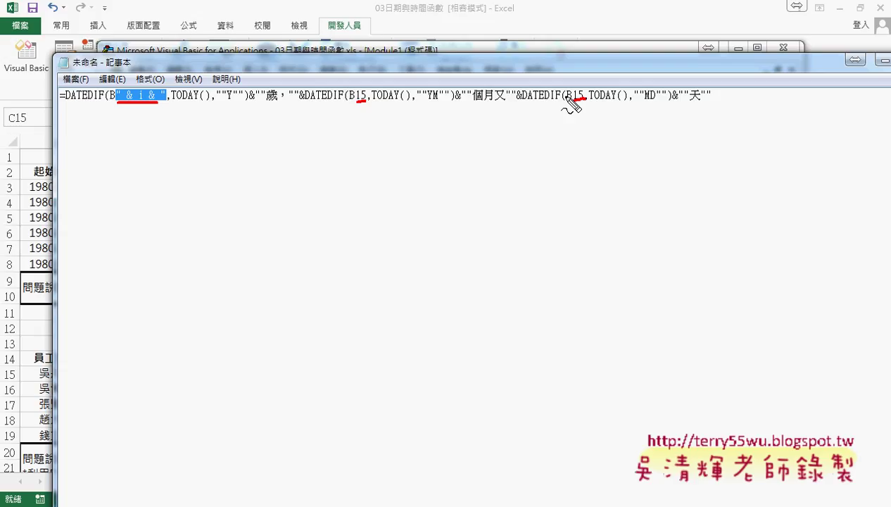
key("Escape")
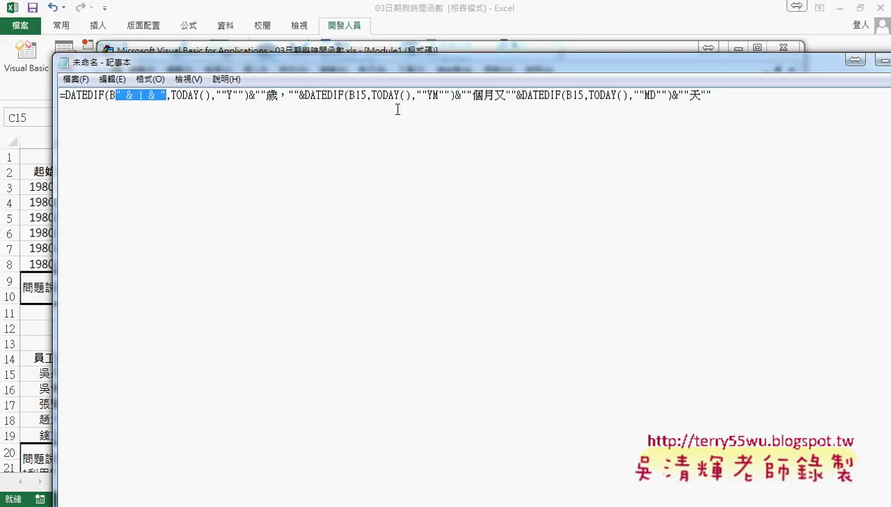
- Paste " & i & " over the second and third B15 row numbers, then select the whole line
left_click_drag(366, 95, 356, 95)
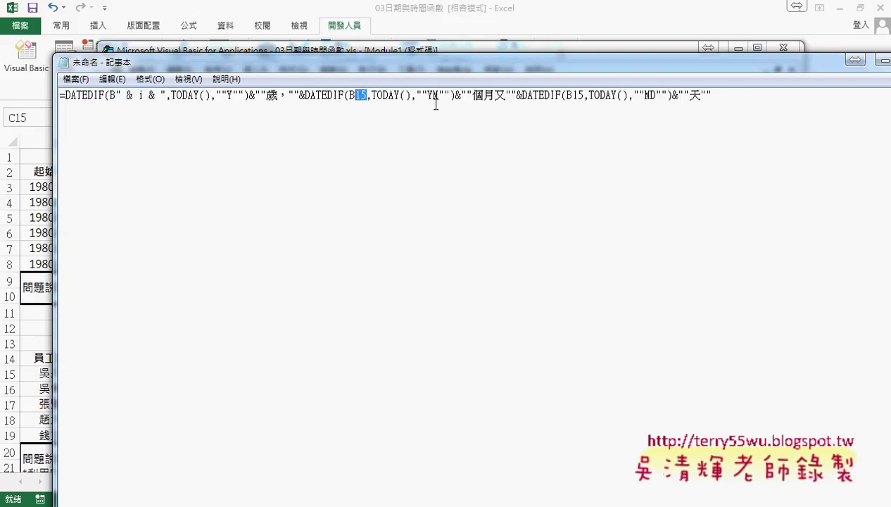
type("\" & i & \"")
left_click_drag(623, 95, 612, 95)
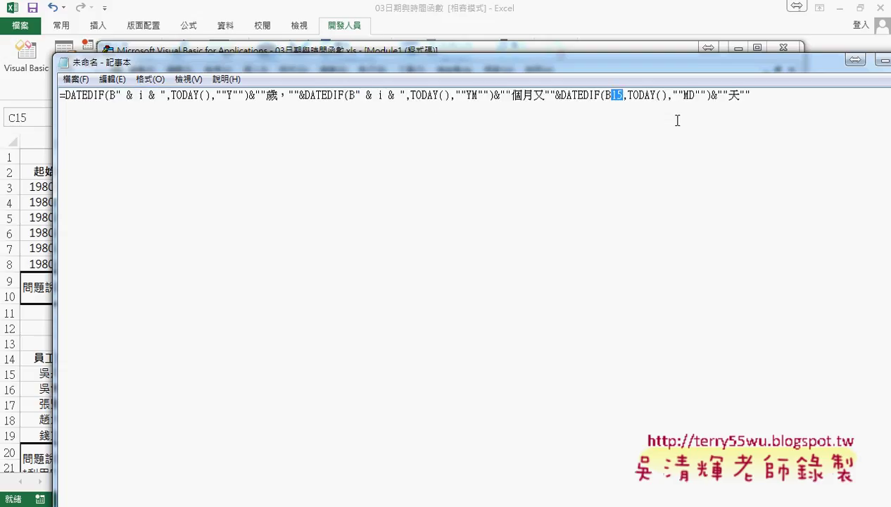
type("\" & i & \"")
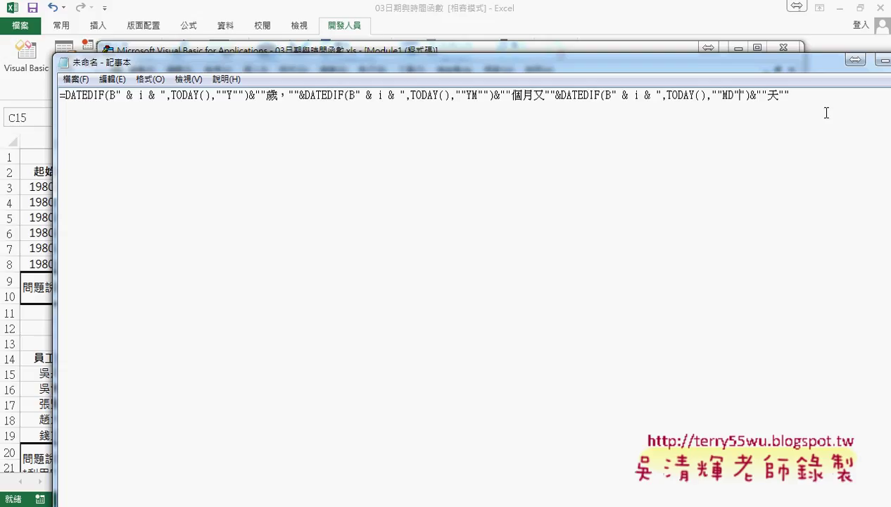
left_click_drag(797, 99, 11, 104)
- Copy the finished formula from Notepad and paste it between the quotes of Cells(i, "H") = ""
right_click(225, 96)
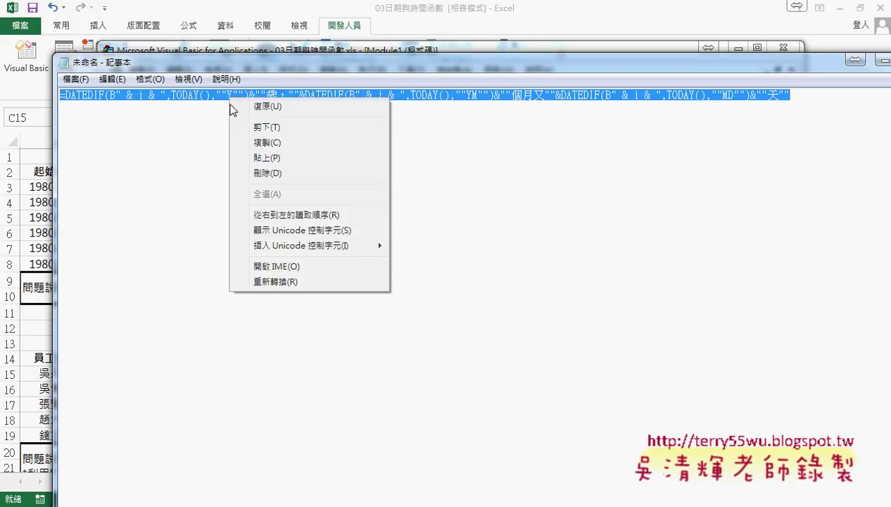
left_click(255, 142)
mouse_move(234, 495)
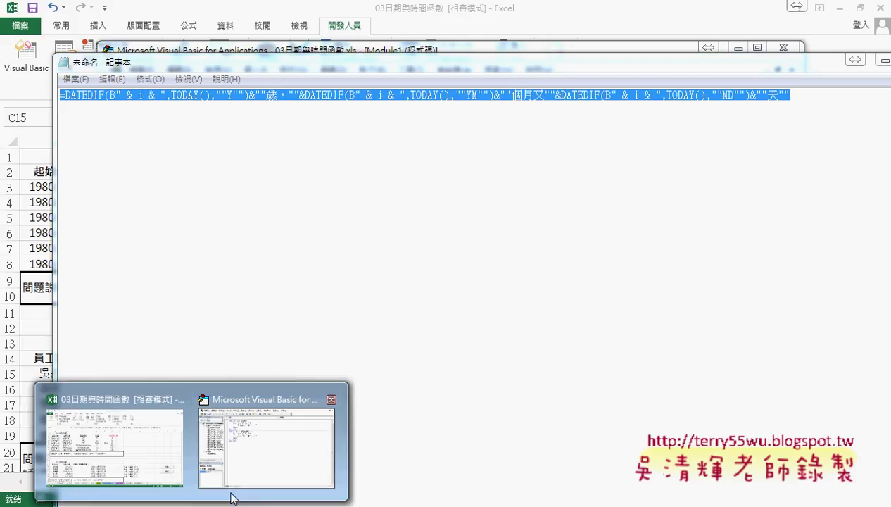
left_click(267, 433)
left_click(394, 145)
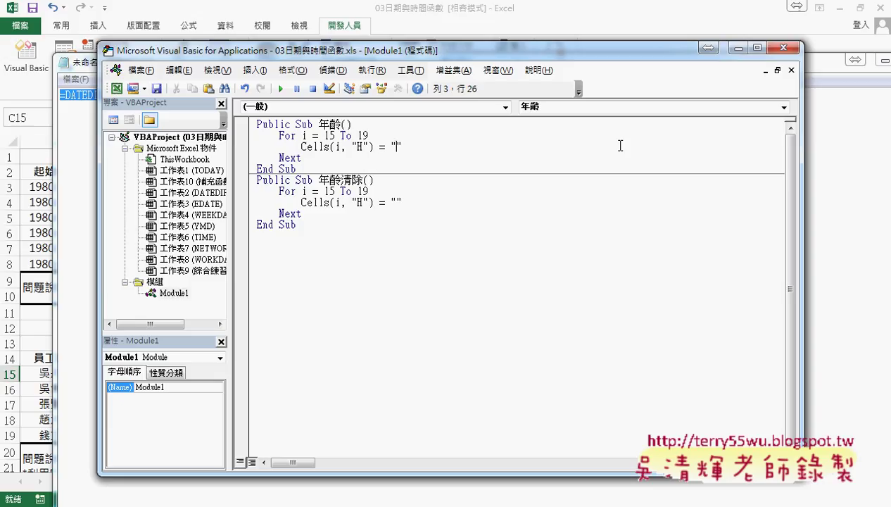
key("ctrl+v")
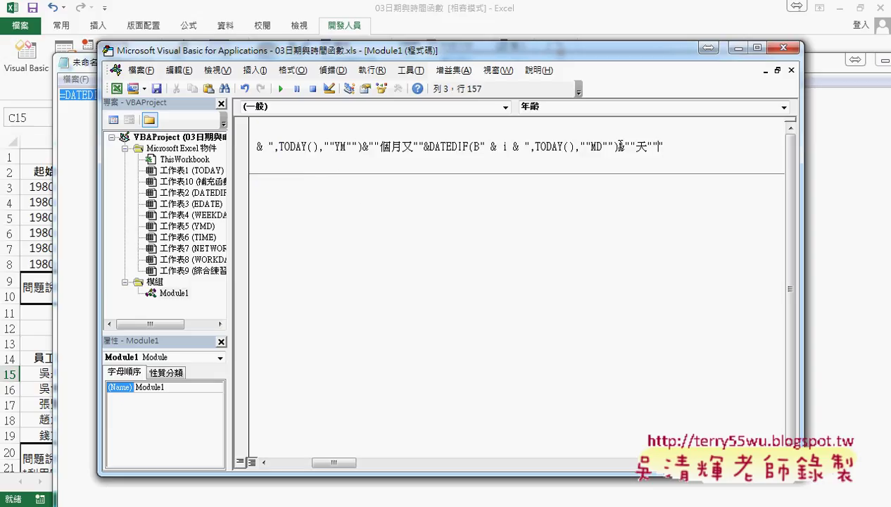
- Place the caret right after 歲 in the long formula line
left_click_drag(345, 465, 262, 481)
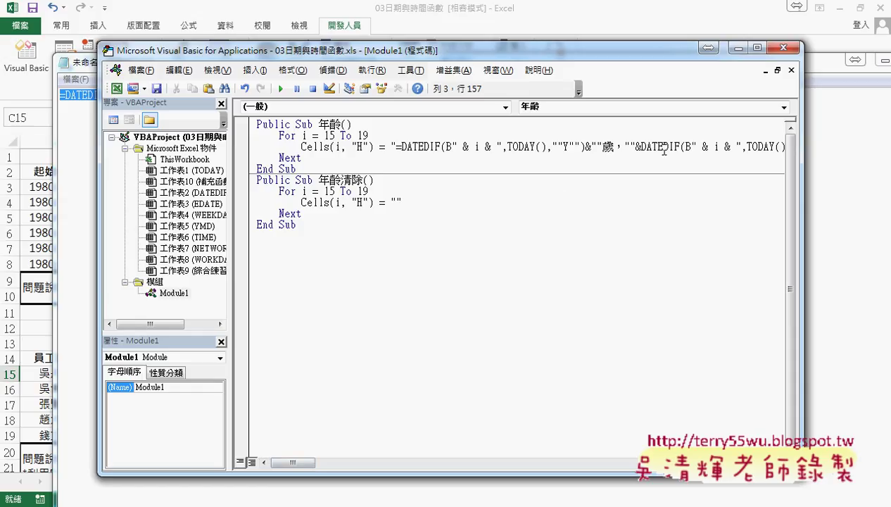
left_click(619, 149)
left_click(608, 148)
- Try breaking the line after 歲, dismiss the compile error, and rejoin the formula onto one line
type("\"")
key("Return")
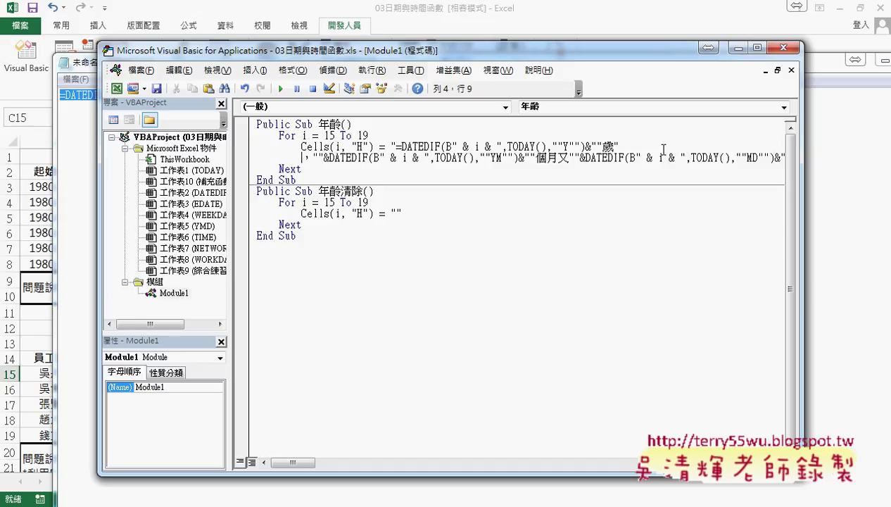
left_click(629, 391)
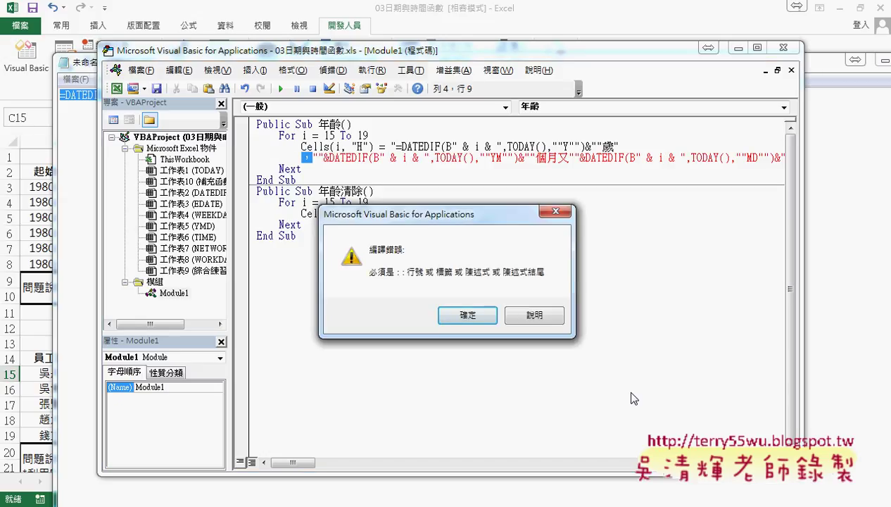
left_click(469, 316)
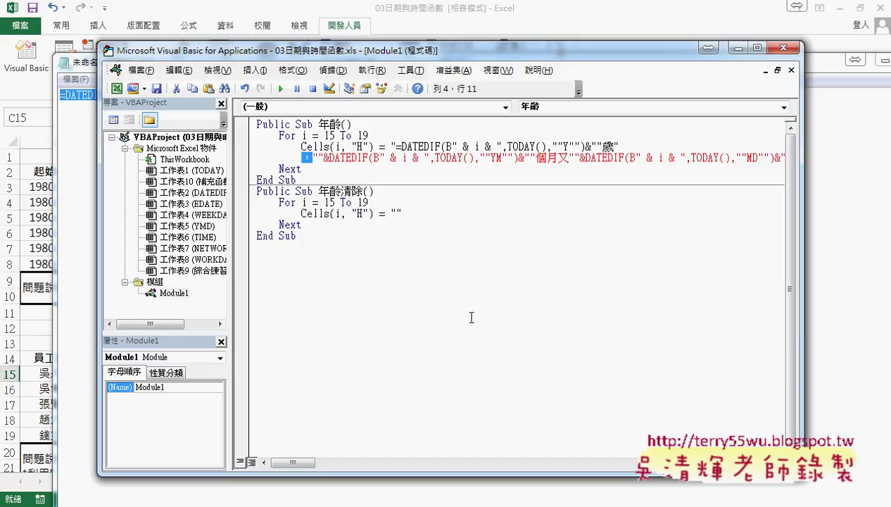
key("BackSpace")
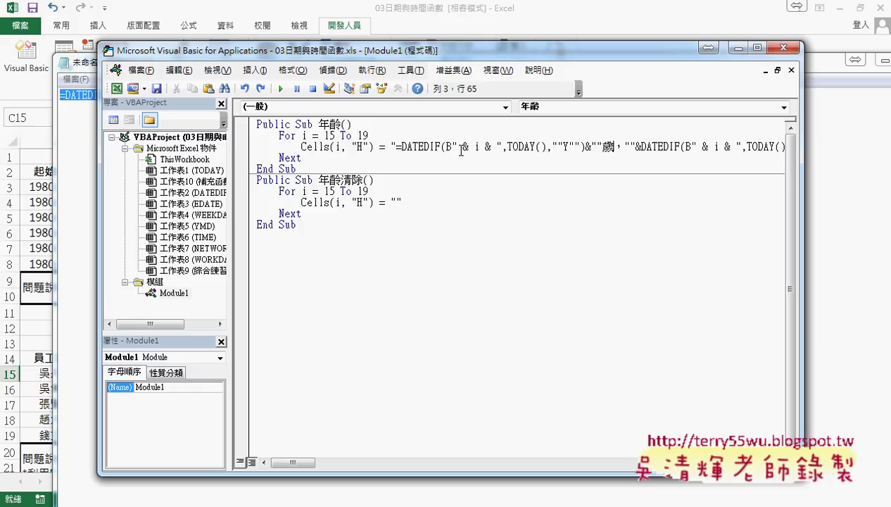
- Add a closing quote and _ continuation after the second & i &, breaking the DATEDIF line in two
left_click_drag(492, 146, 497, 146)
left_click_drag(459, 147, 465, 146)
left_click_drag(692, 149, 739, 149)
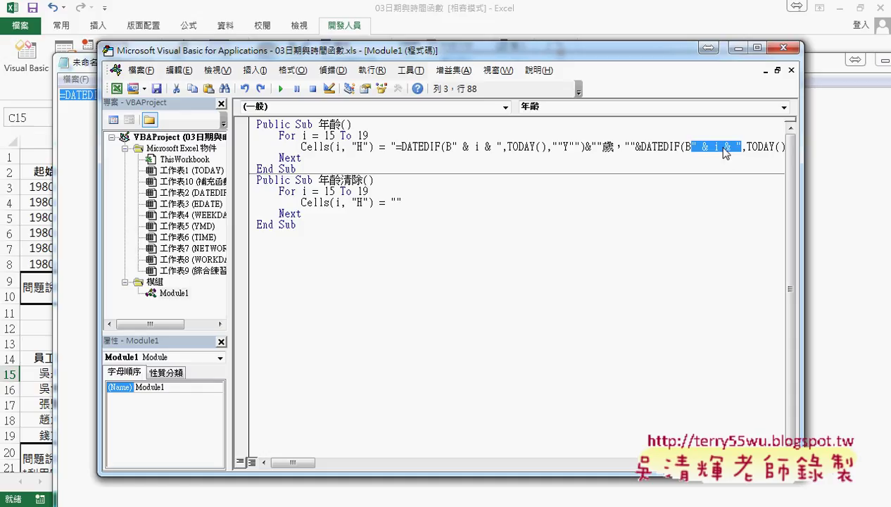
left_click(736, 148)
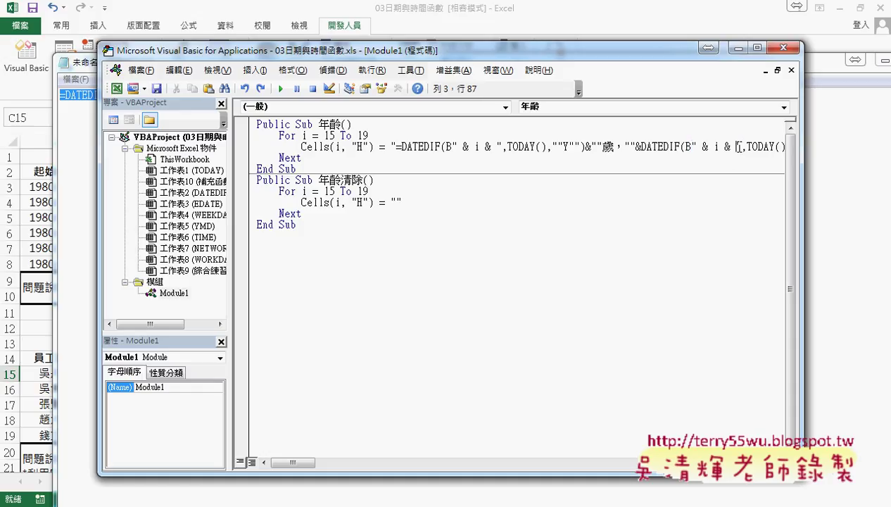
type("\"")
key("Left")
key("Left")
key("shift+Right")
type("_")
key("Return")
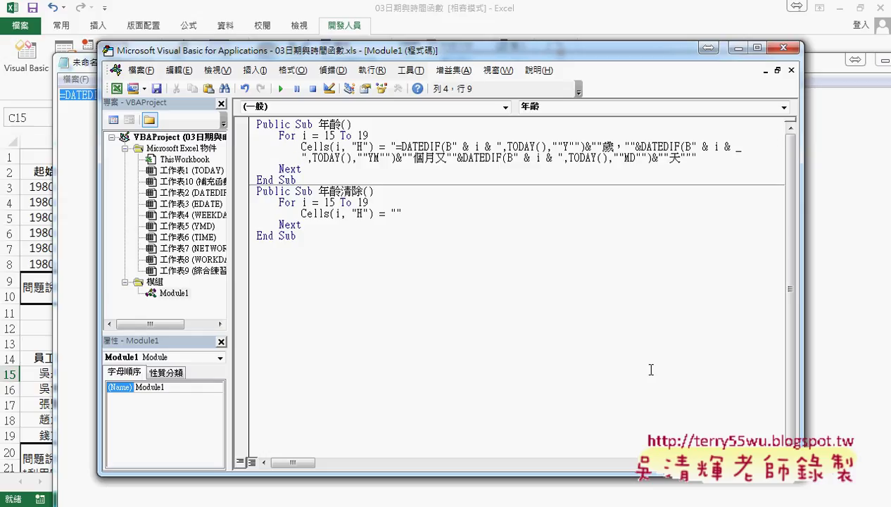
left_click(651, 369)
key("ctrl+z")
key("ctrl+z")
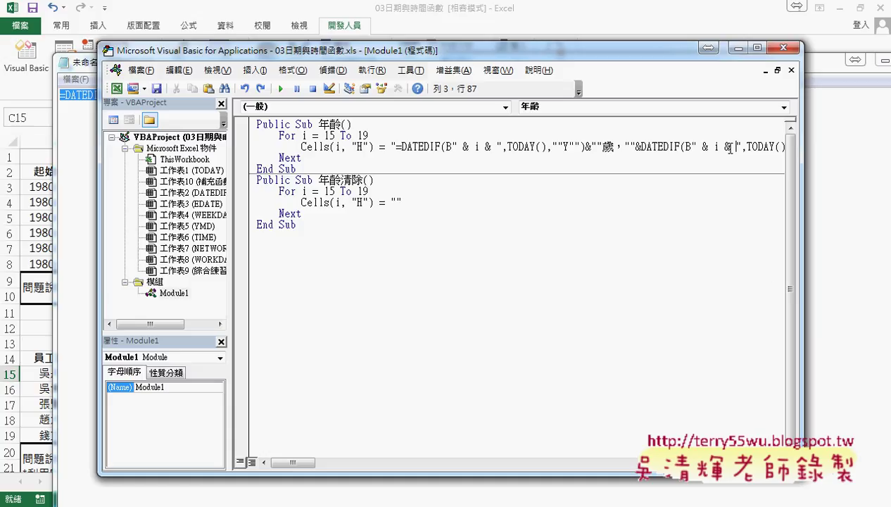
left_click_drag(730, 149, 736, 150)
left_click(728, 147)
type("_")
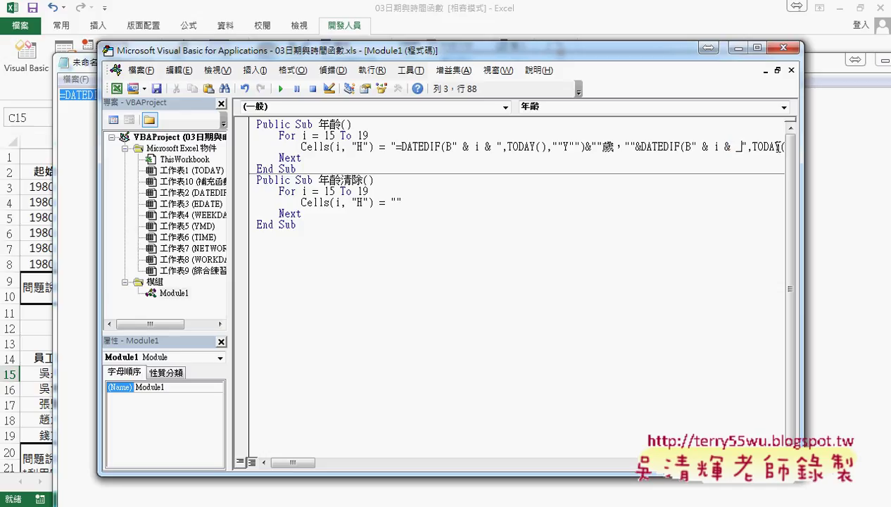
key("Return")
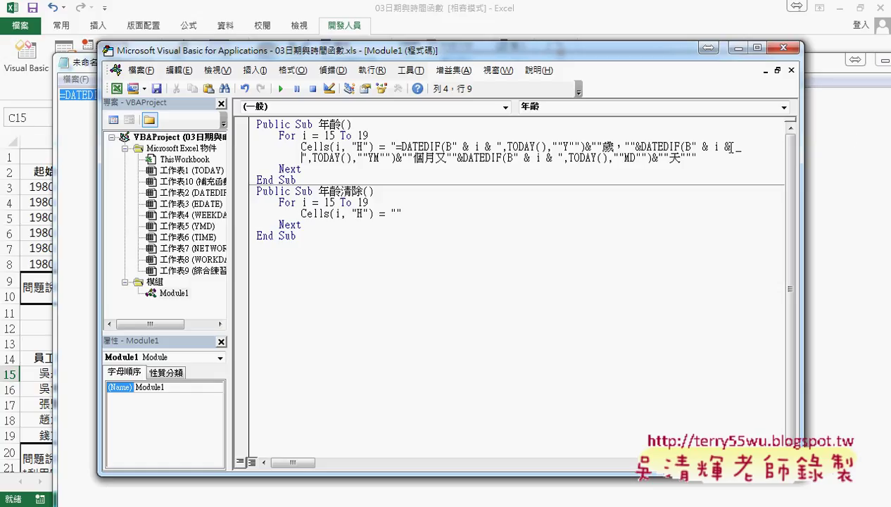
left_click_drag(730, 147, 738, 146)
key("BackSpace")
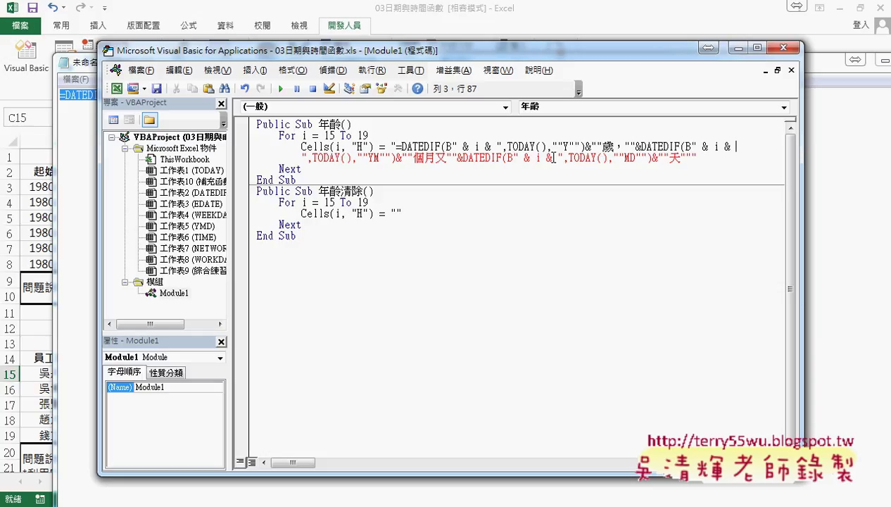
type("_")
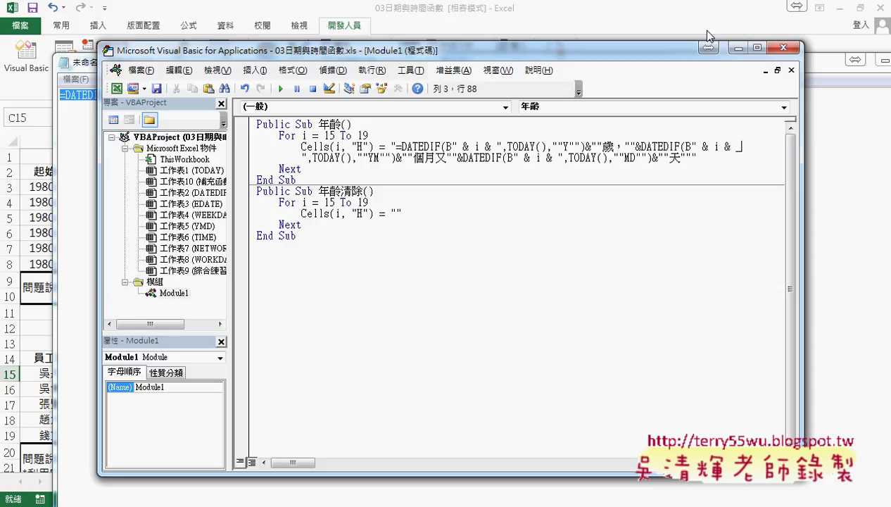
- Clear H15:H19 with 清除, rerun 年齡 to refill the ages, and compare against C15's DATEDIF formula
left_click(871, 294)
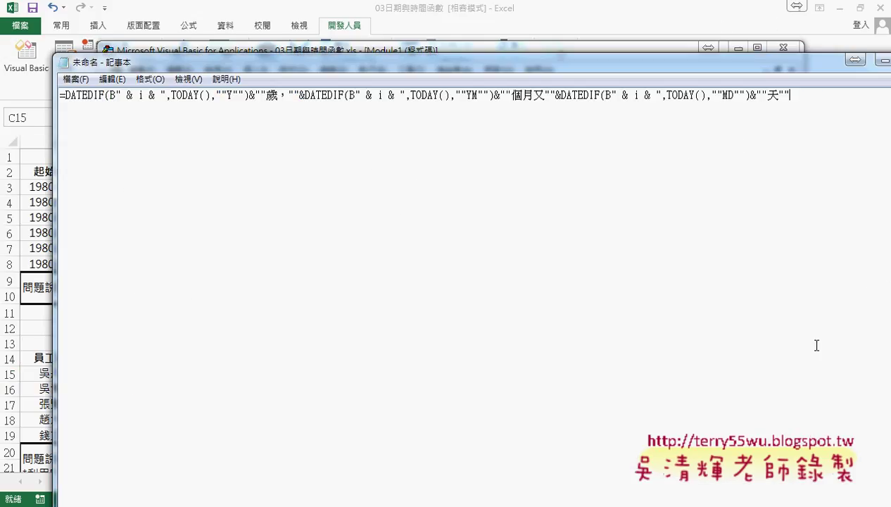
left_click(873, 62)
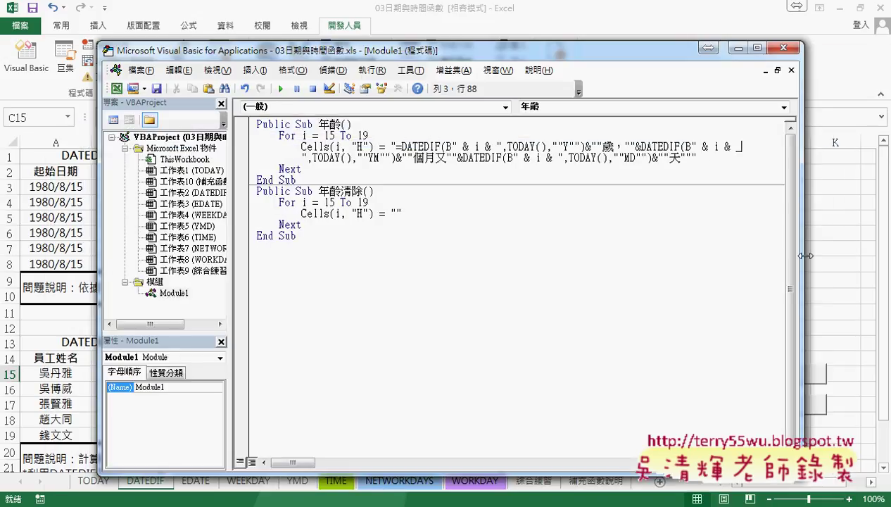
left_click(848, 340)
left_click(785, 408)
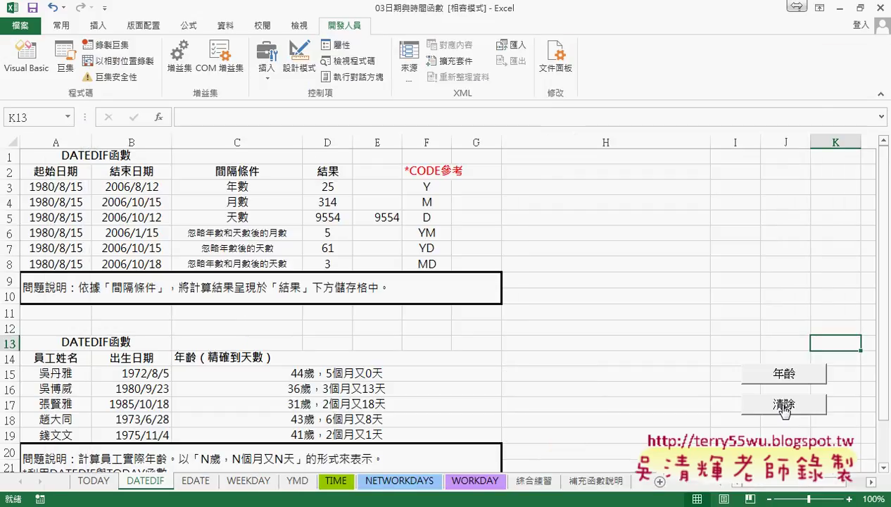
left_click(785, 378)
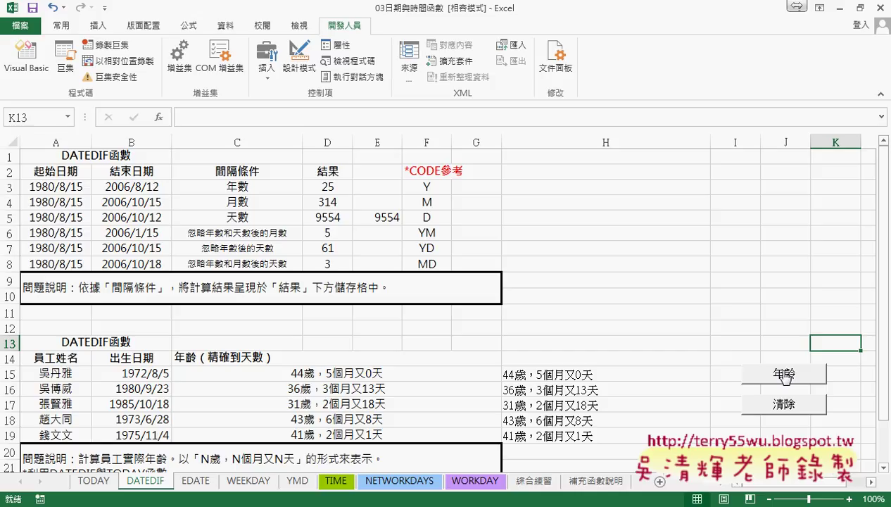
left_click(396, 373)
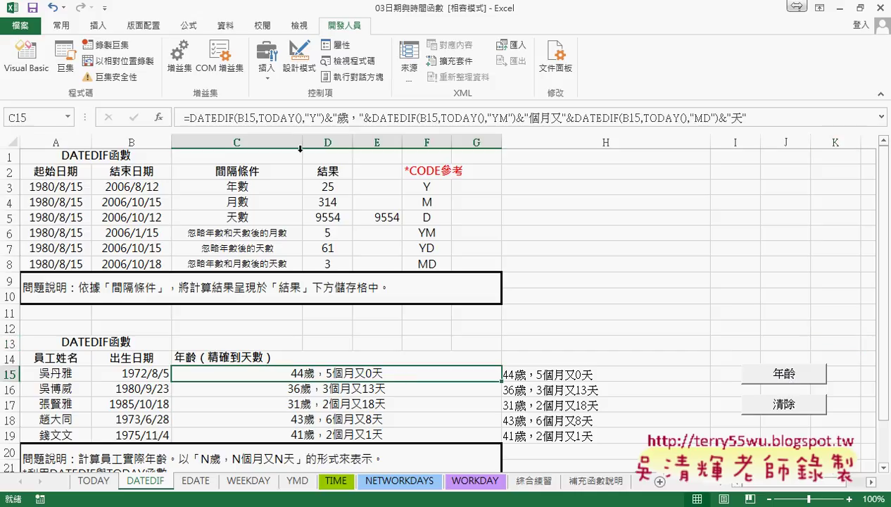
- Place the Notepad formula text over the sheet and highlight the doubled quotes and the " & i & " row join
key("alt+F11")
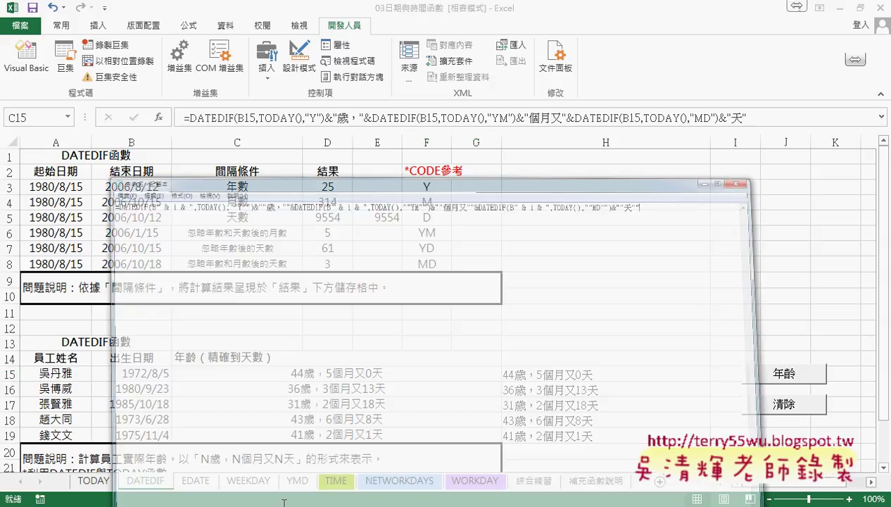
left_click_drag(176, 75, 239, 181)
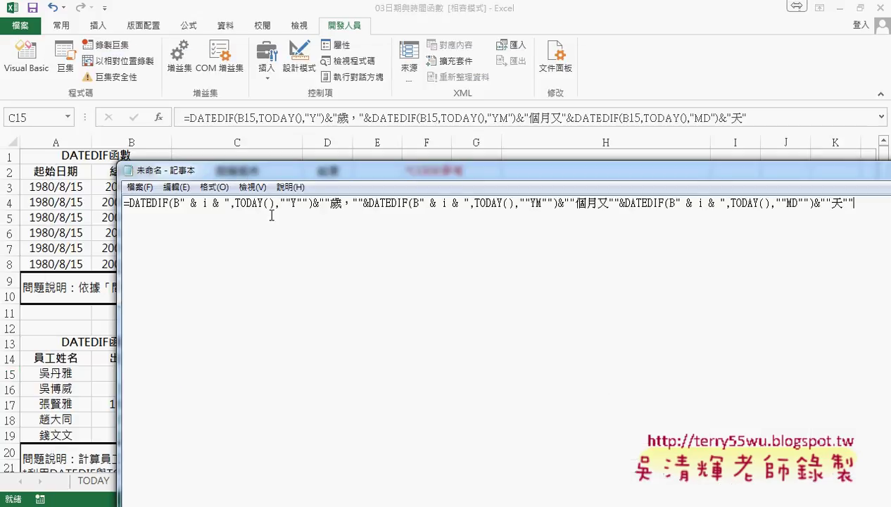
left_click_drag(308, 204, 298, 205)
left_click_drag(180, 203, 229, 203)
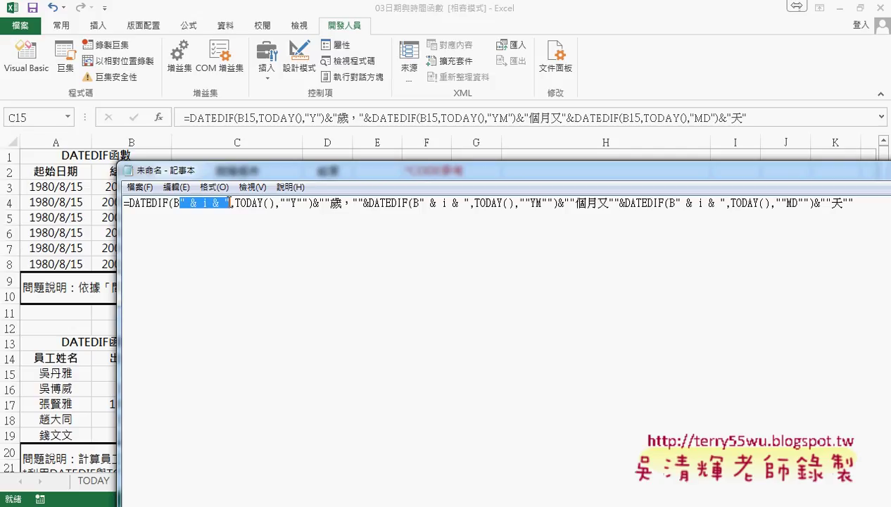
left_click(701, 18)
- In the 年齡 macro's code, replace the two-line DATEDIF string with empty quotes
right_click(773, 378)
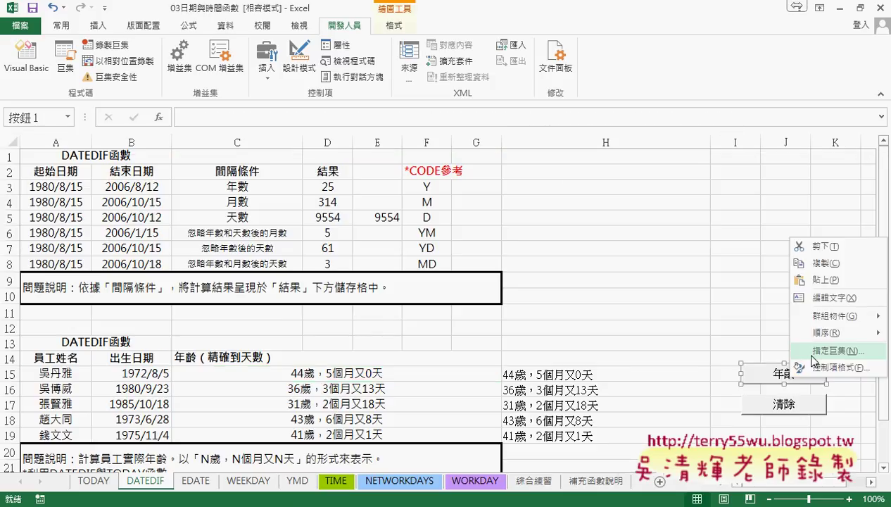
left_click(838, 350)
left_click(843, 247)
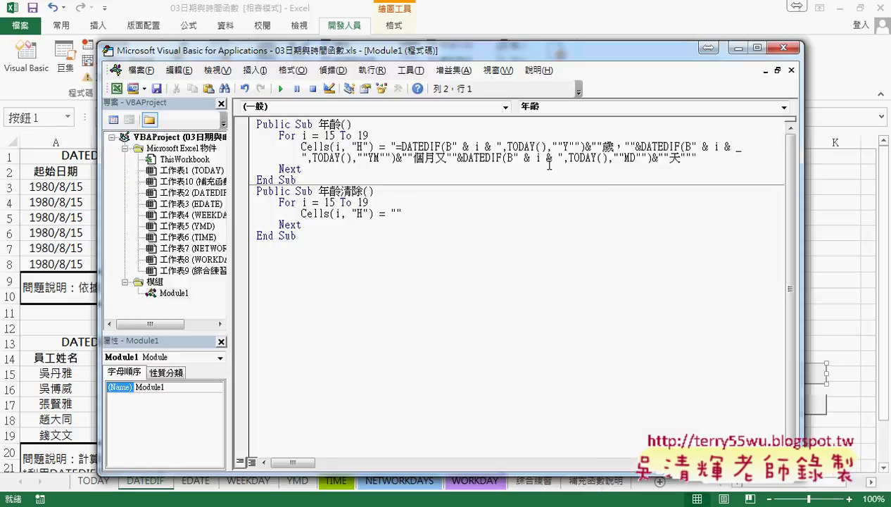
left_click(392, 146)
left_click_drag(392, 146, 706, 162)
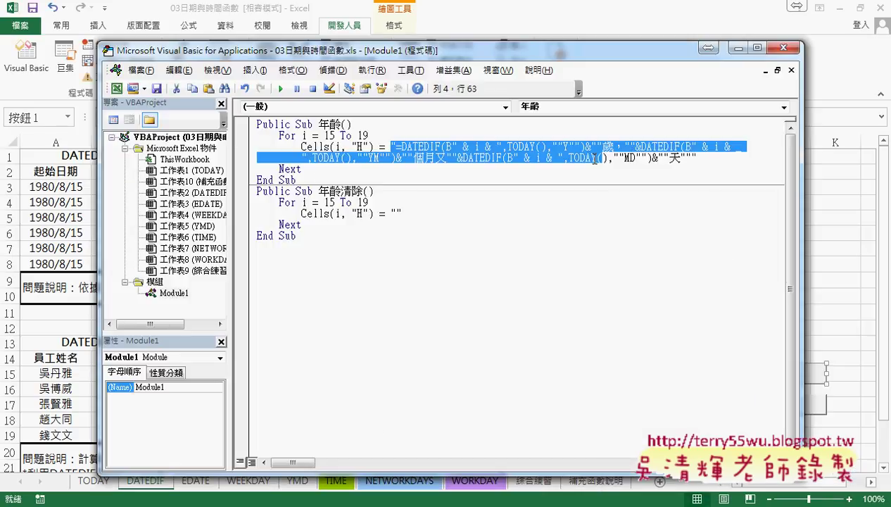
key("Delete")
type("\"H\") = \"")
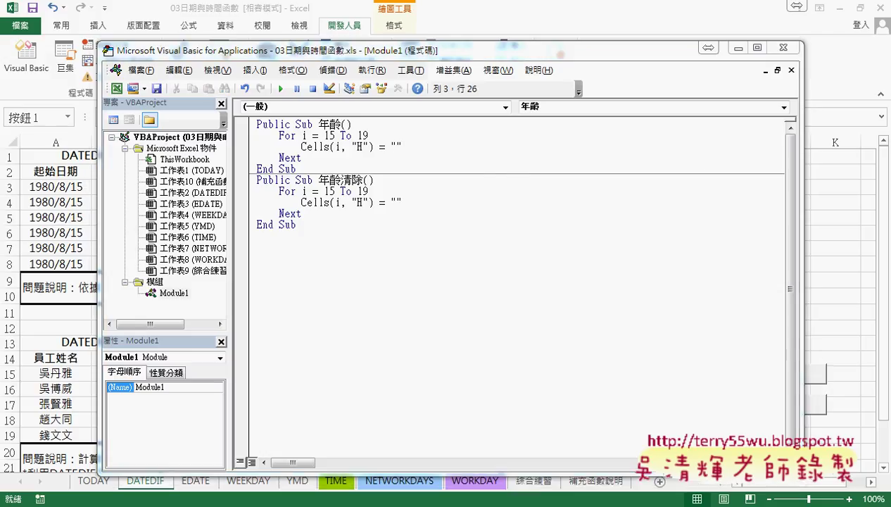
- Paste the single-line DATEDIF formula from the Notepad notes between the empty quotes
key("alt+Tab")
left_click(255, 225)
key("ctrl+a")
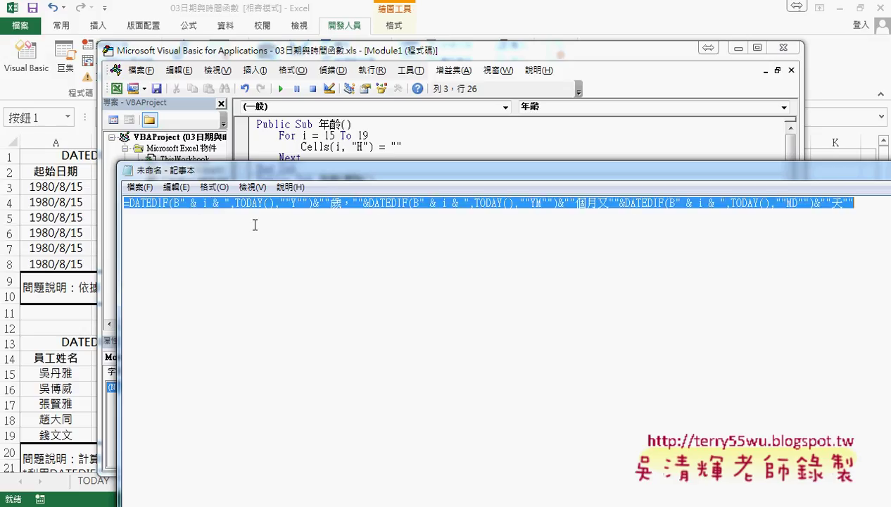
left_click(394, 145)
key("ctrl+v")
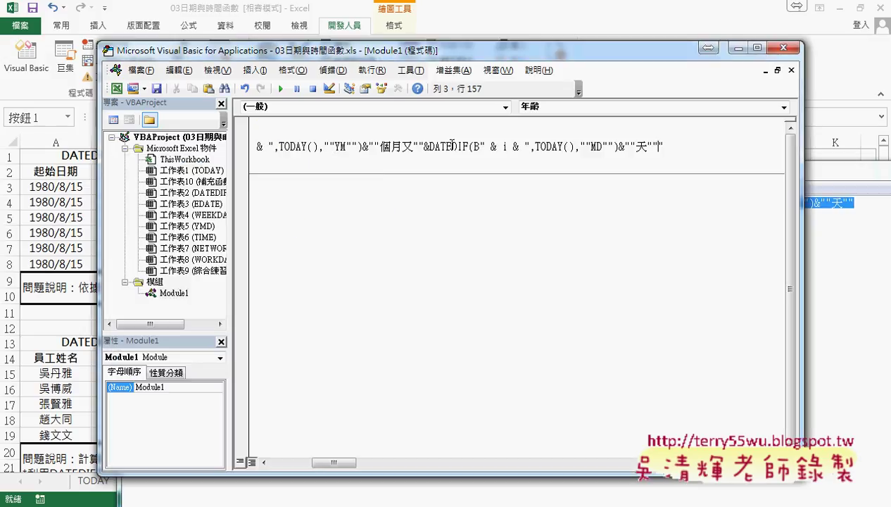
- Minimise the notes, return to the worksheet, and clear the ages from column H with 清除
left_click(468, 280)
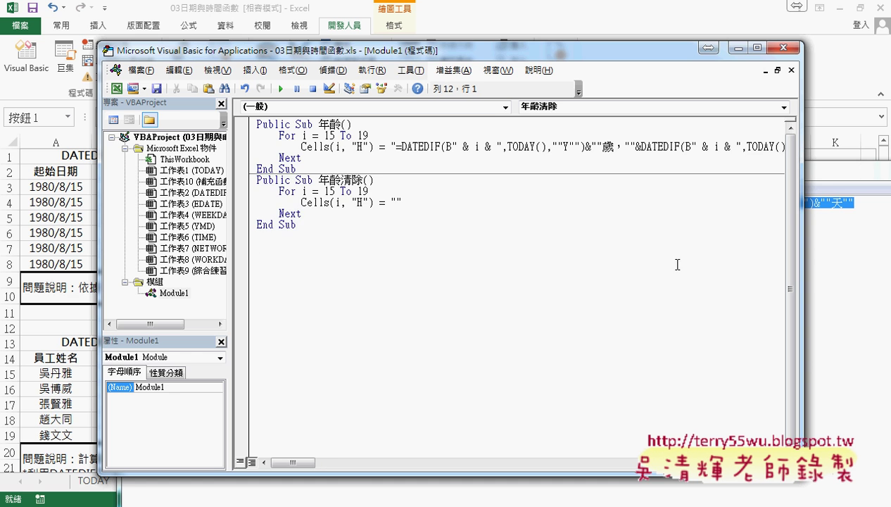
left_click(830, 164)
left_click_drag(830, 164, 747, 164)
left_click(703, 164)
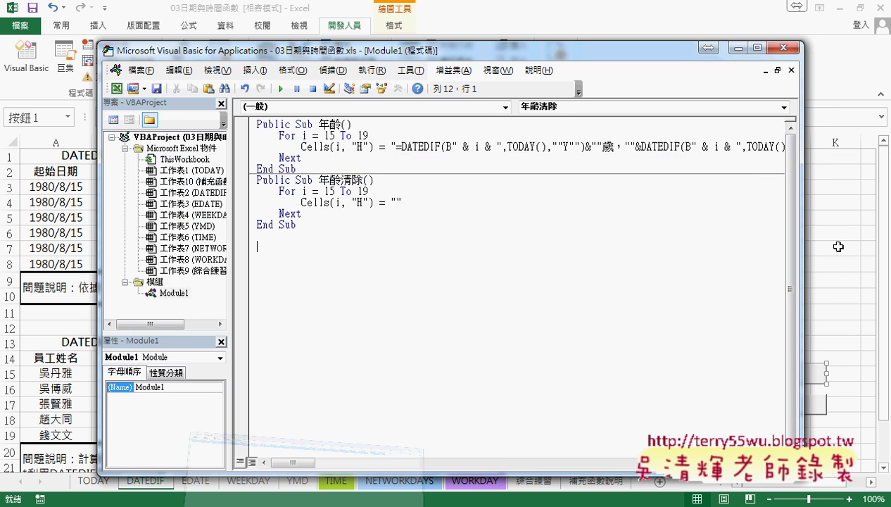
left_click(783, 48)
left_click(784, 404)
- Rerun 年齡 to fill H15:H19, then split its DATEDIF line before ',TODAY(' with a _ continuation
left_click(800, 387)
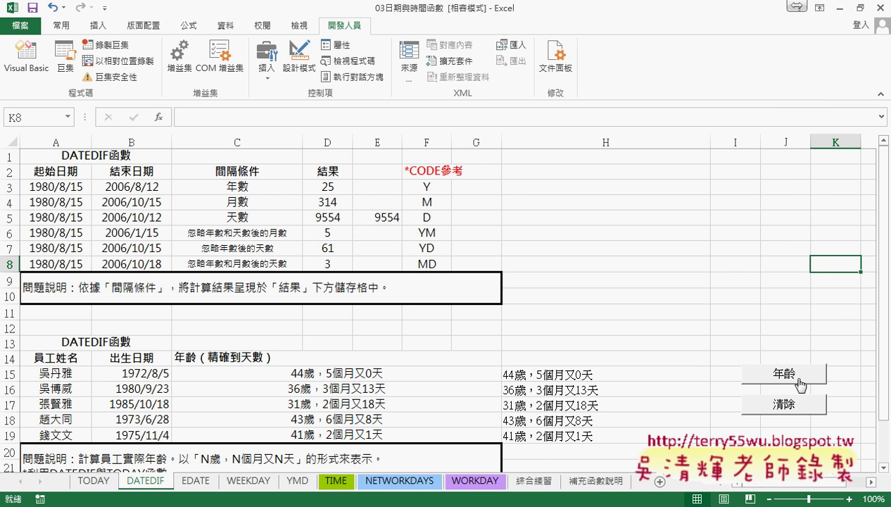
right_click(801, 386)
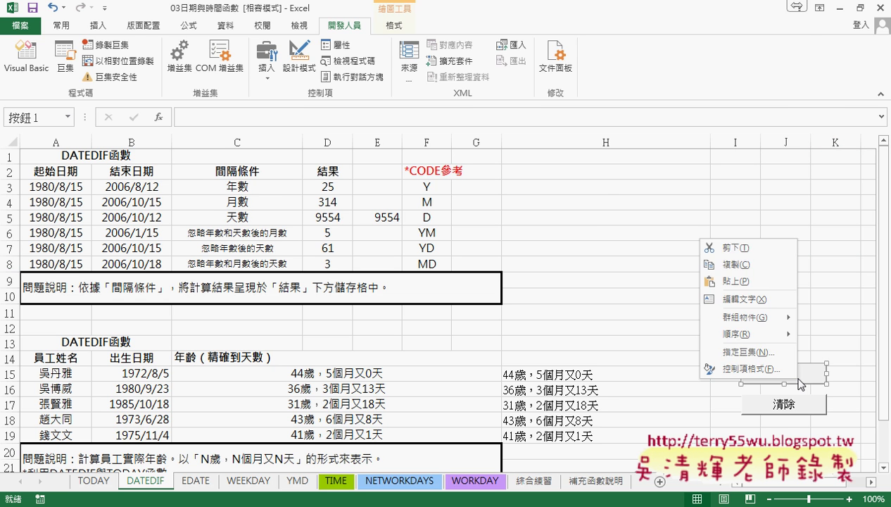
left_click(771, 349)
left_click(852, 241)
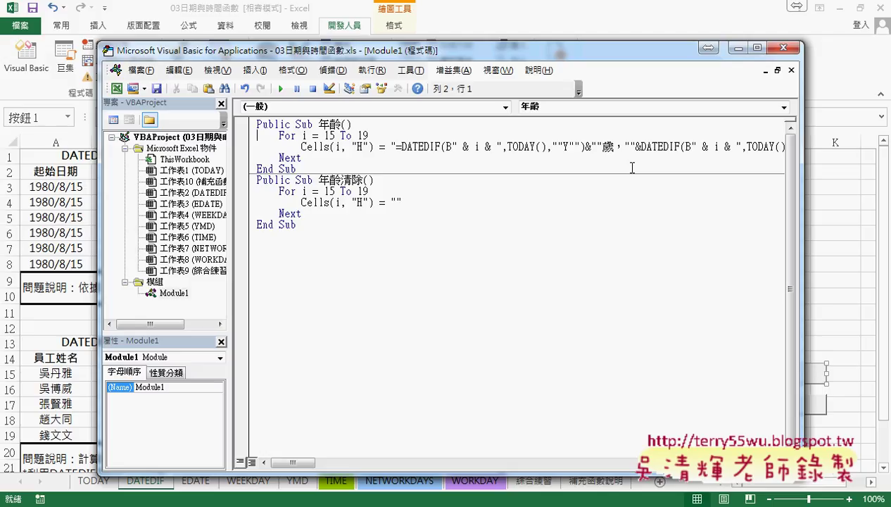
left_click(735, 146)
type("_")
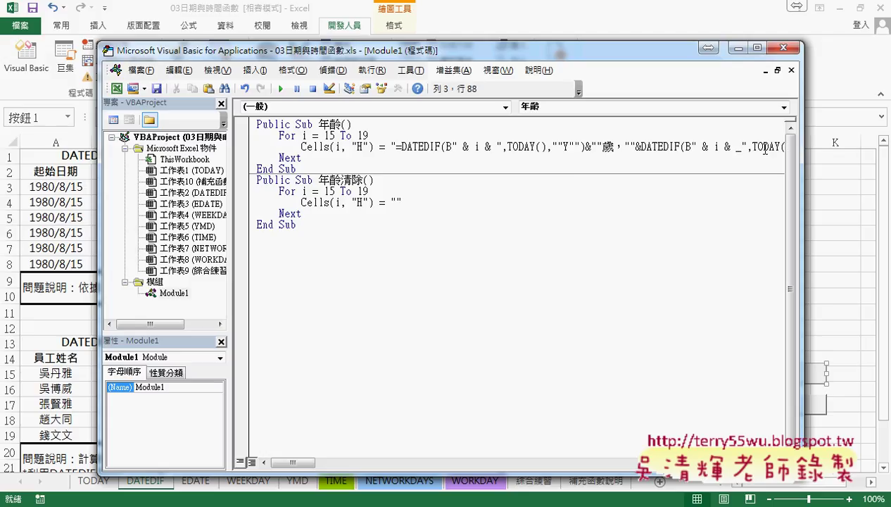
key("Return")
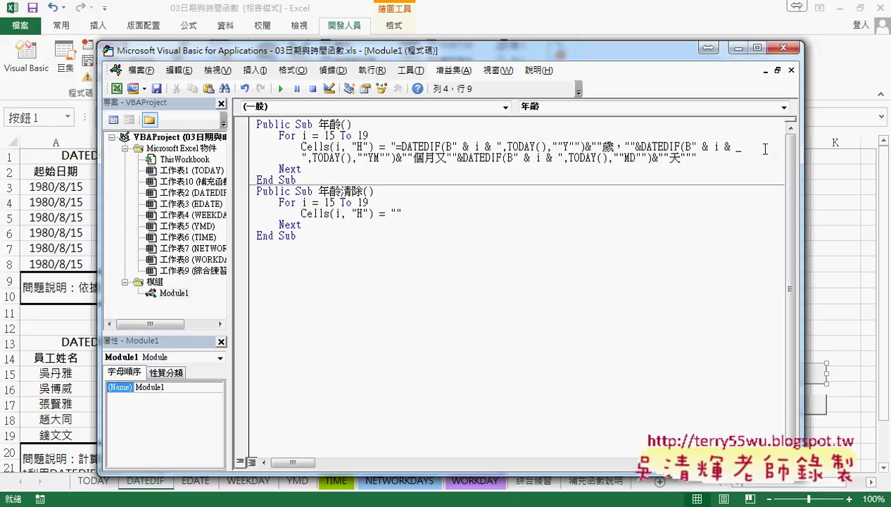